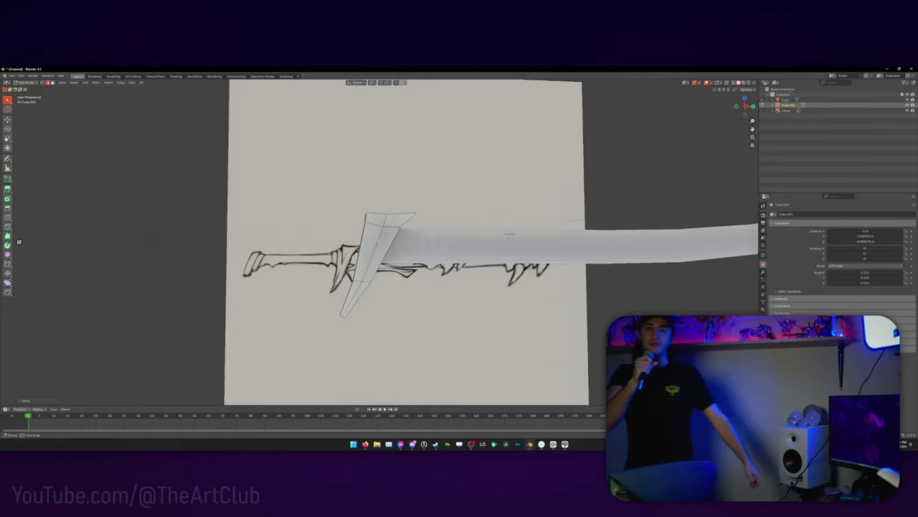
Step: Finish editing the crossguard mesh and check it against the reference sketch from the side and in perspective
key("KP_3")
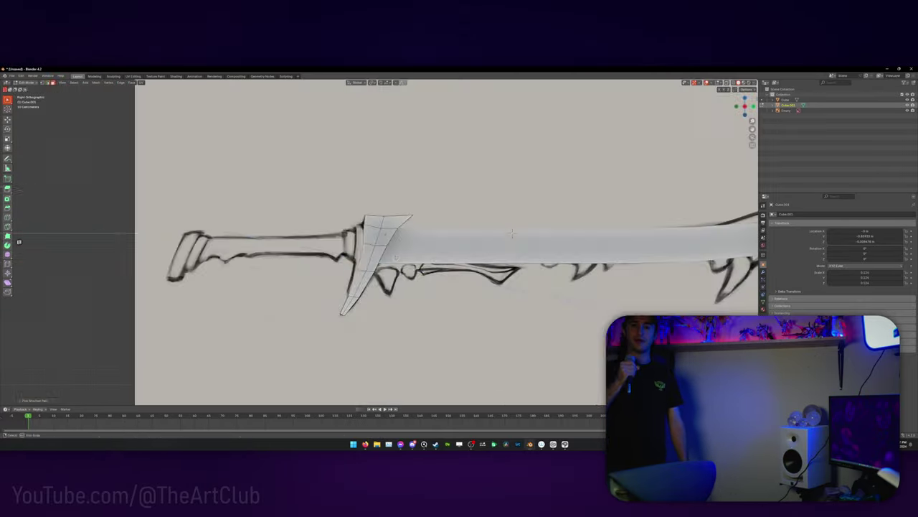
key("Tab")
middle_click_drag(430, 287, 389, 308)
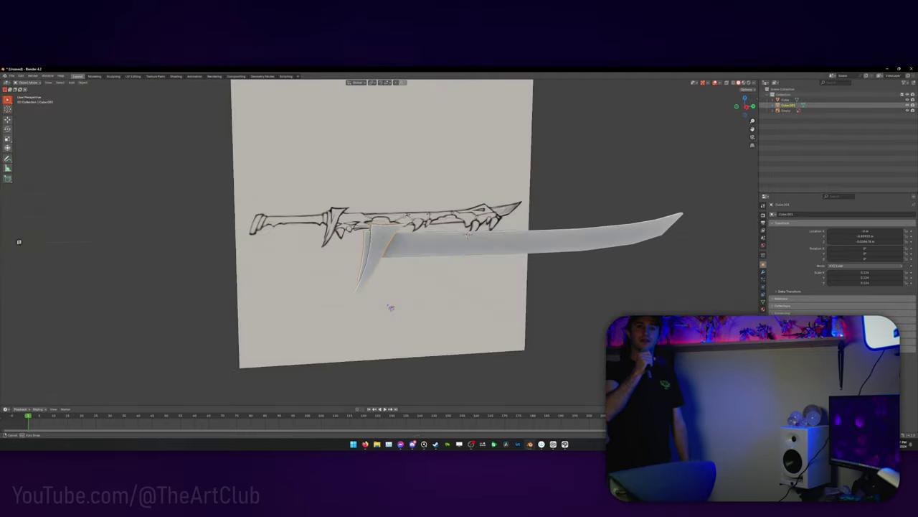
scroll(316, 265, "up", 2)
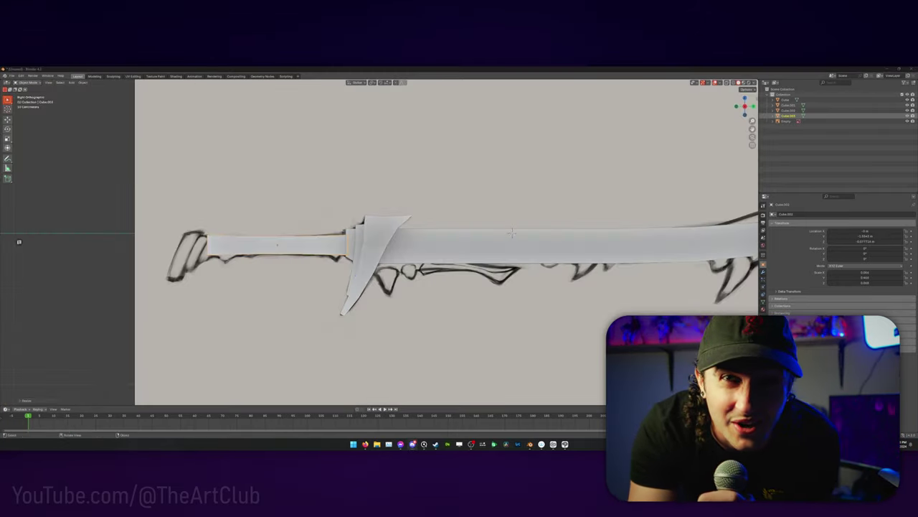
Step: Edit the handle block and scale its middle section vertically to follow the sketched grip
key("Tab")
key("g")
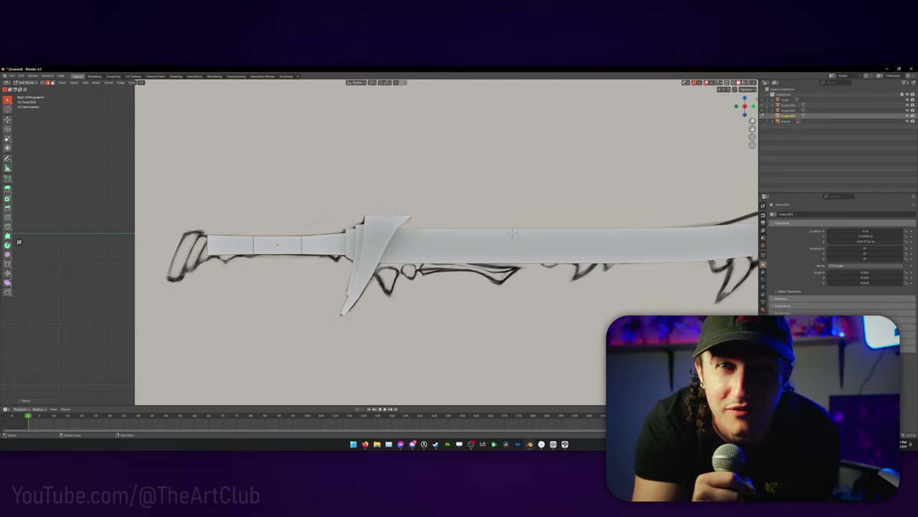
key("s")
key("z")
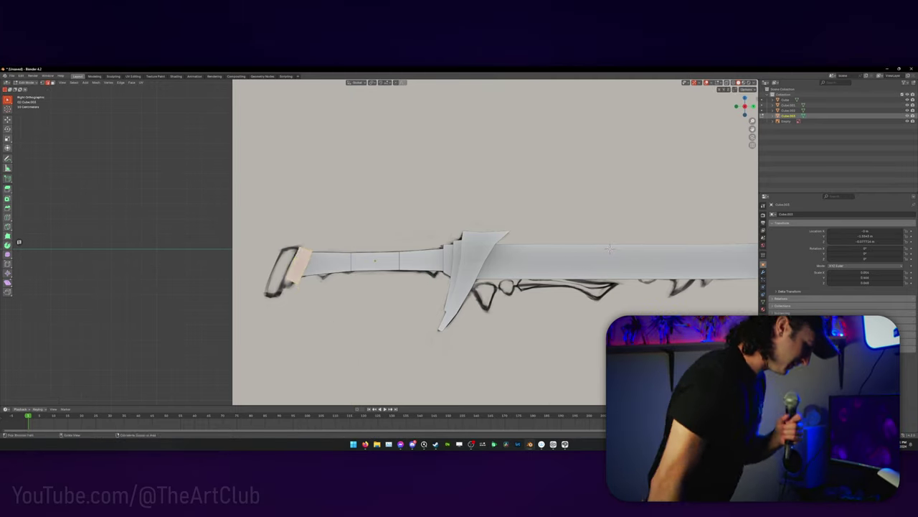
Step: Shape the slanted pommel at the end of the handle to match the reference sketch
key("g")
left_click(306, 292)
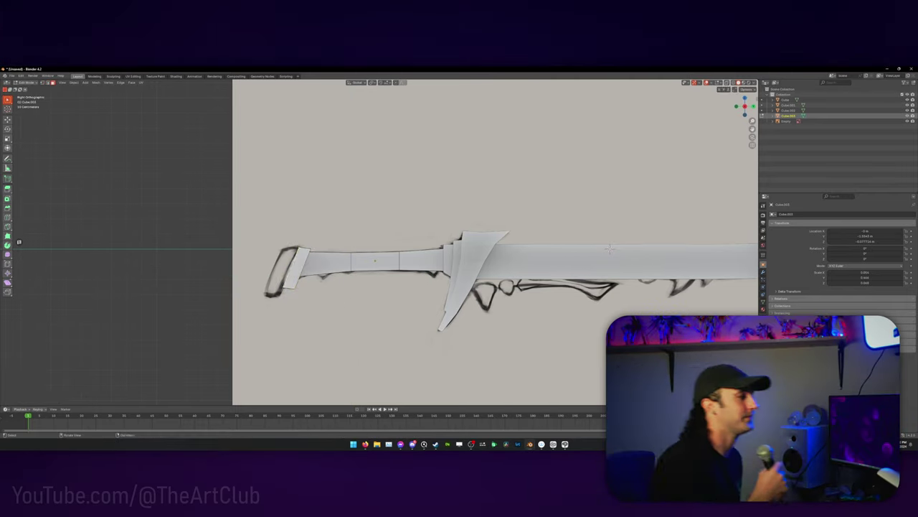
middle_click_drag(610, 247, 406, 220)
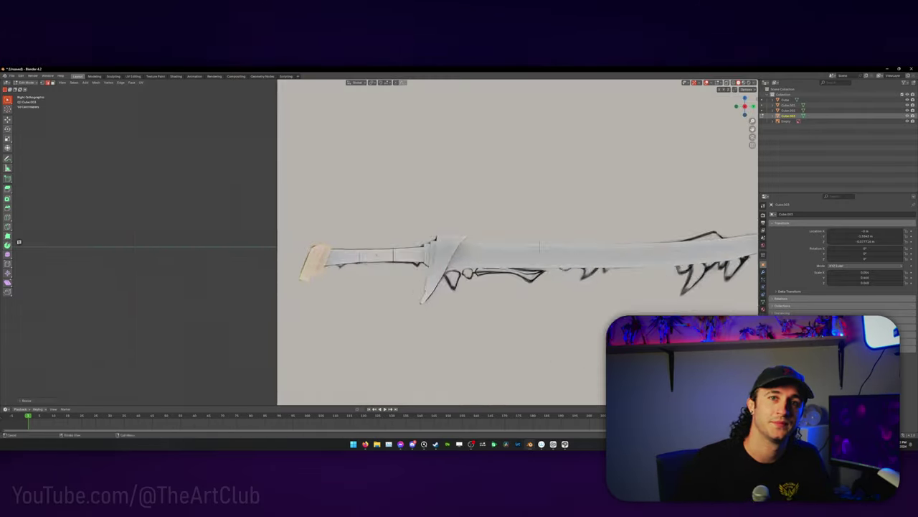
scroll(282, 206, "up", 5)
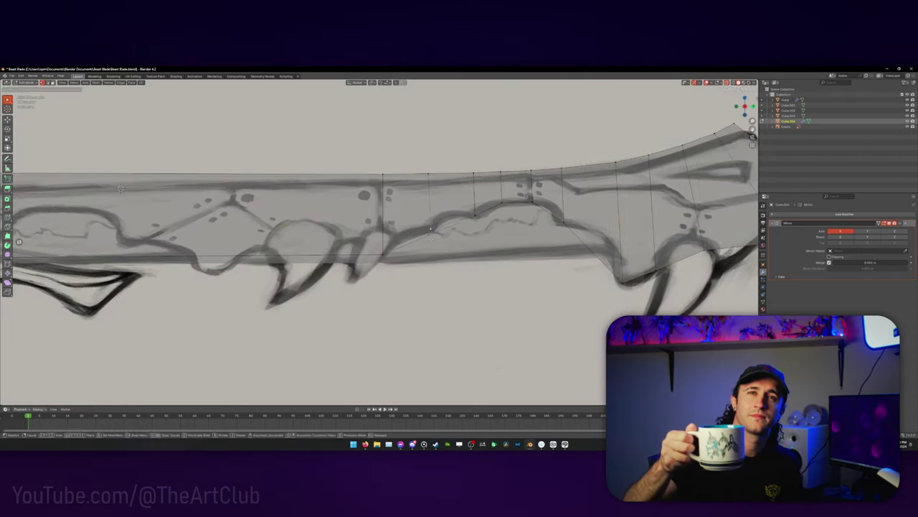
Step: Position the overlay plate's lower vertices along the blade so its edge traces the sketched jagged outline towards the tip
right_click(352, 164)
left_click(370, 172)
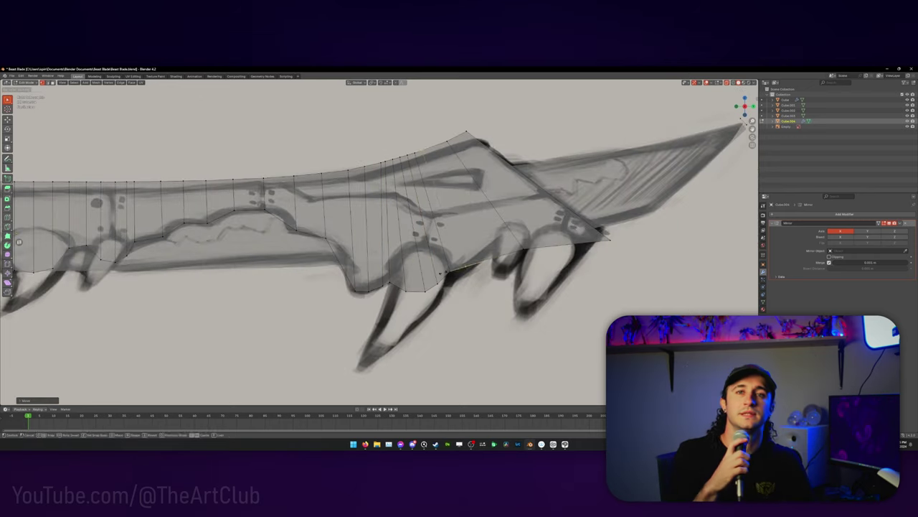
scroll(541, 243, "up", 3)
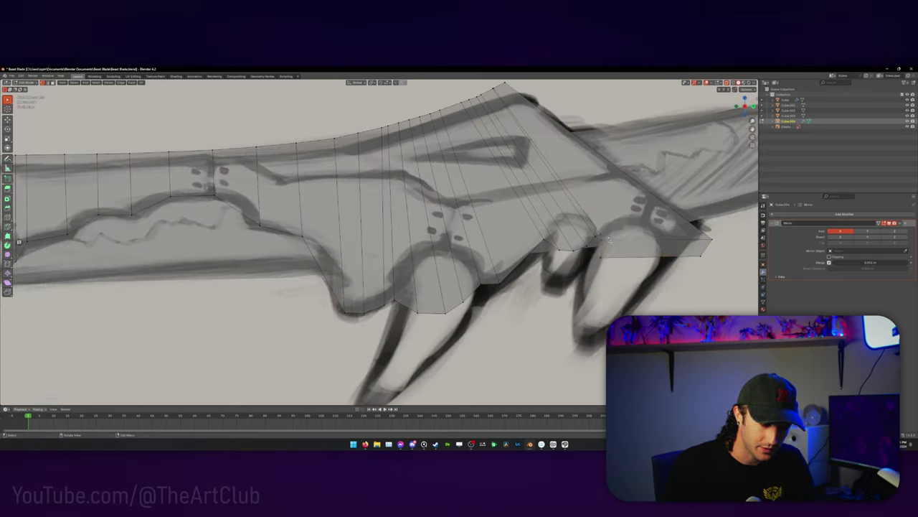
scroll(431, 237, "down", 4)
scroll(355, 233, "up", 5)
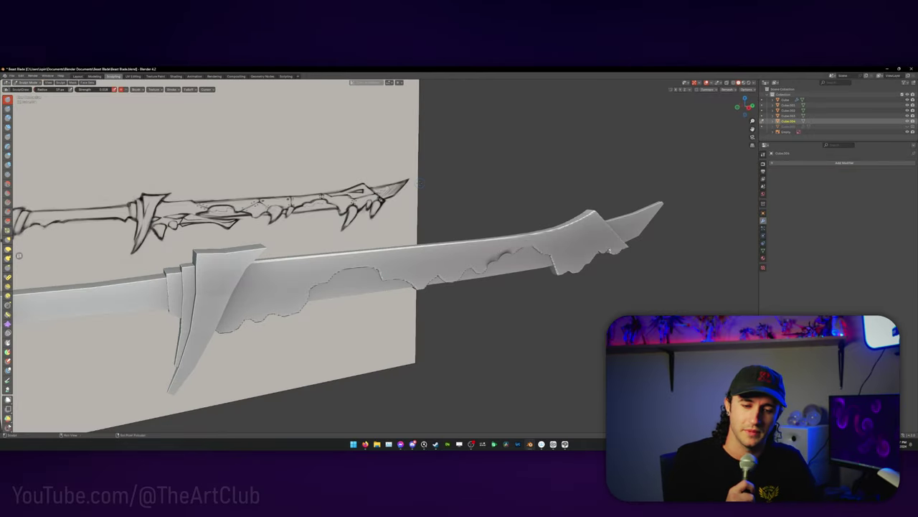
Step: Sculpt three adjoining round tooth sockets on the overlay beside the crossguard with the Clay Strips brush
key("c")
middle_click_drag(420, 183, 344, 262)
mouse_move(291, 290)
middle_mouse_down()
mouse_move(291, 265)
mouse_move(468, 280)
middle_mouse_up()
middle_click_drag(302, 276, 277, 271)
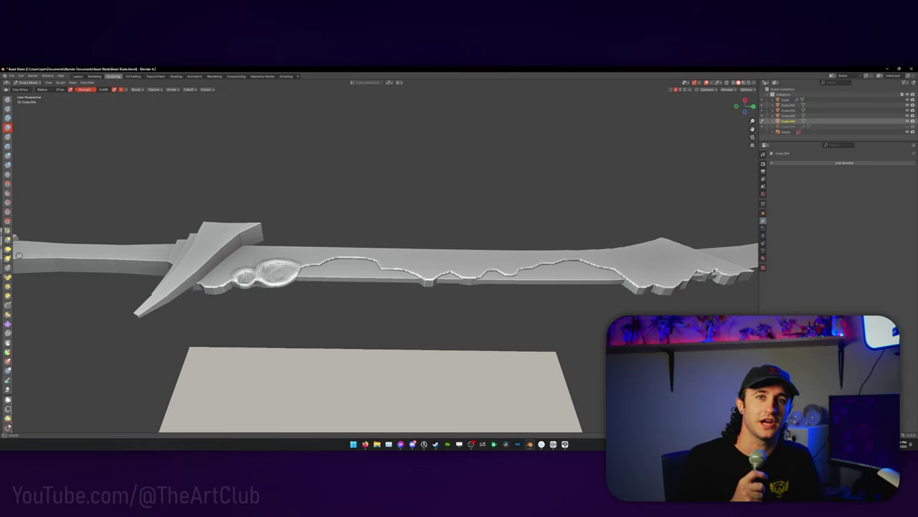
mouse_move(263, 284)
middle_mouse_down()
mouse_move(272, 265)
mouse_move(249, 293)
middle_mouse_up()
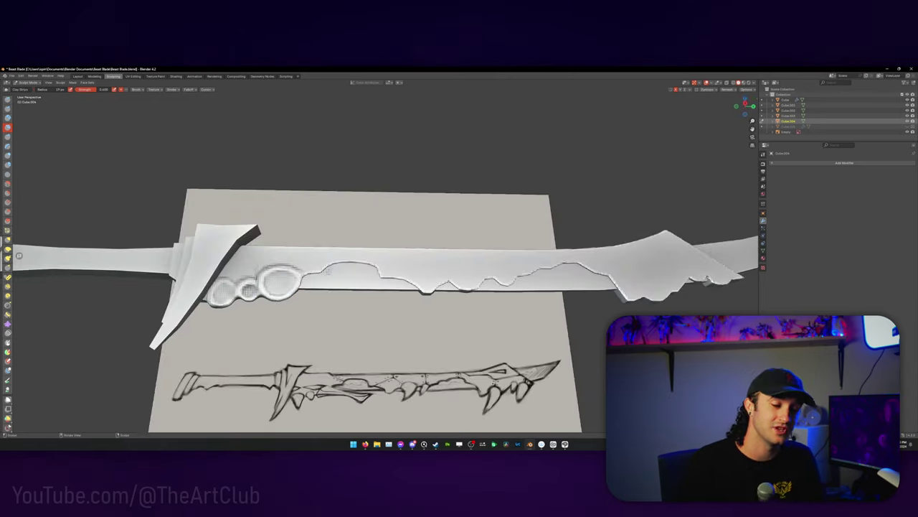
middle_click_drag(328, 270, 448, 190)
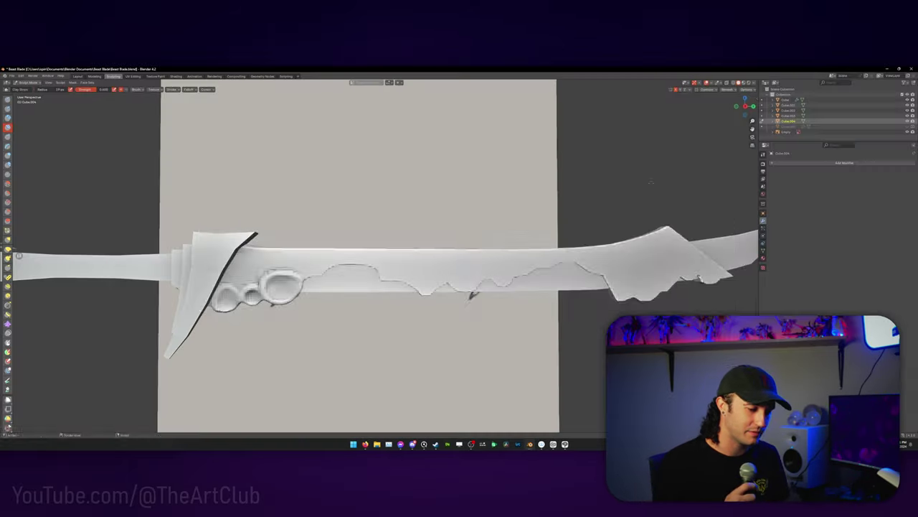
Step: Consult the Remesh page of the Blender manual and adjust the remesh voxel size for the overlay sculpt
key("r")
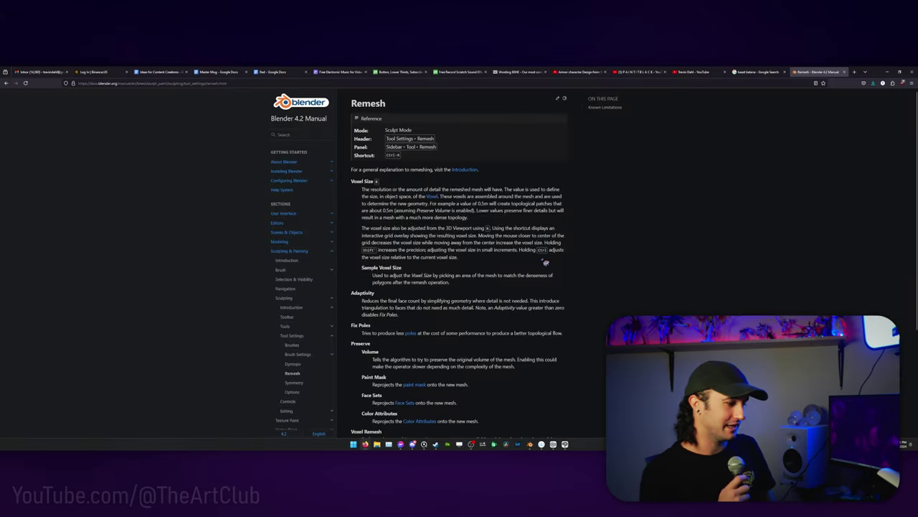
scroll(545, 262, "down", 3)
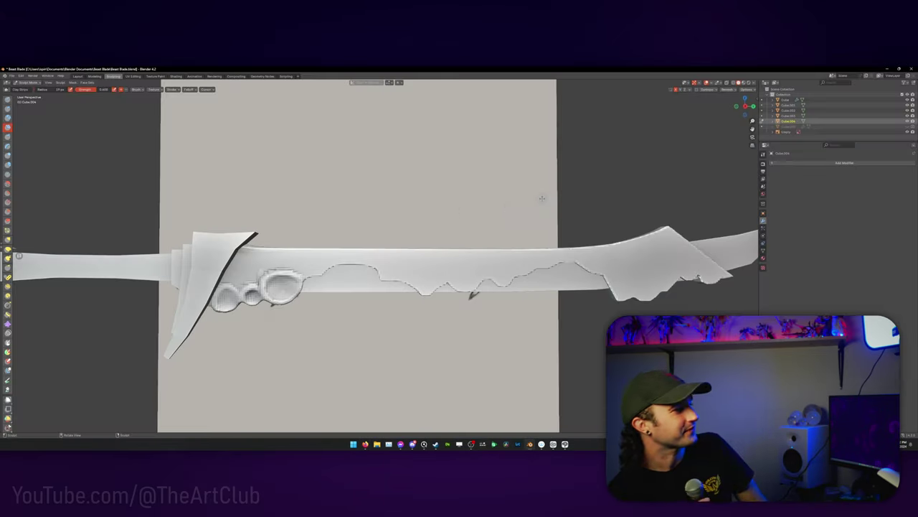
key("r")
left_click(729, 89)
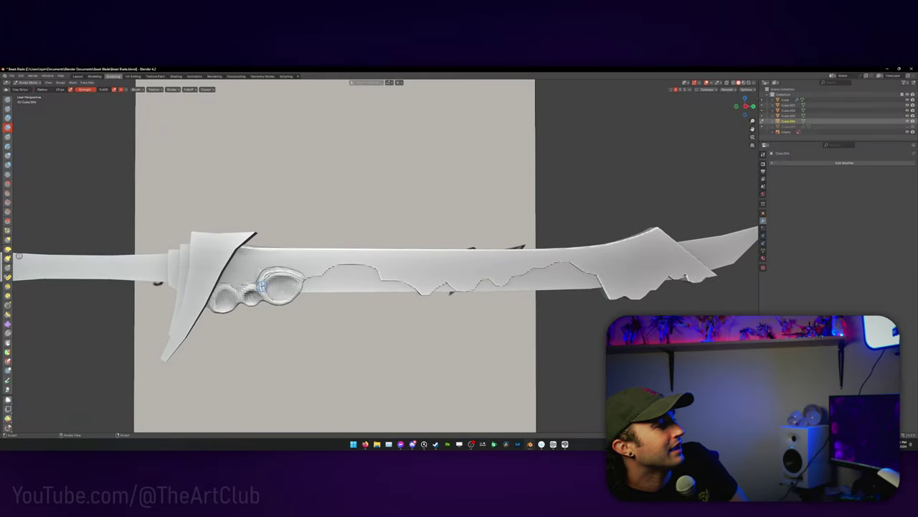
Step: Refine the large socket near the crossguard and sculpt another round socket at the middle of the blade
middle_click_drag(272, 285, 284, 272)
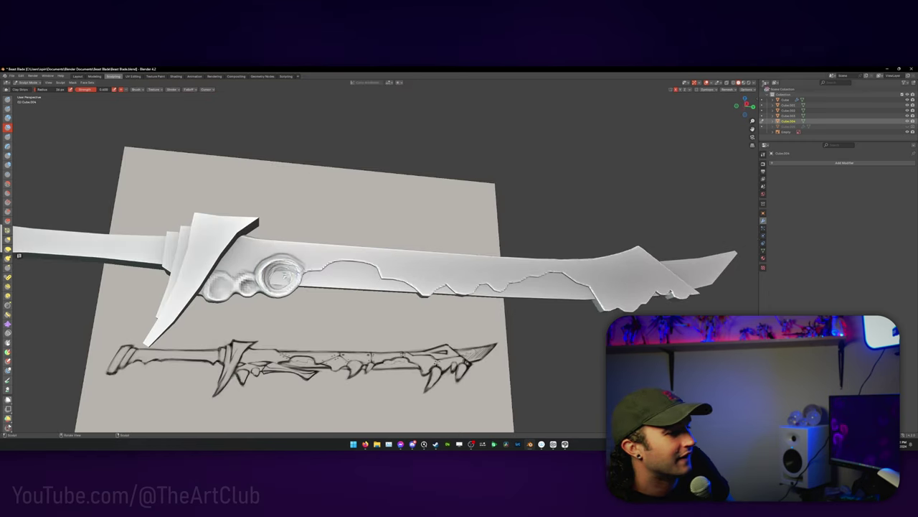
key("ctrl+z")
middle_click_drag(429, 283, 468, 274)
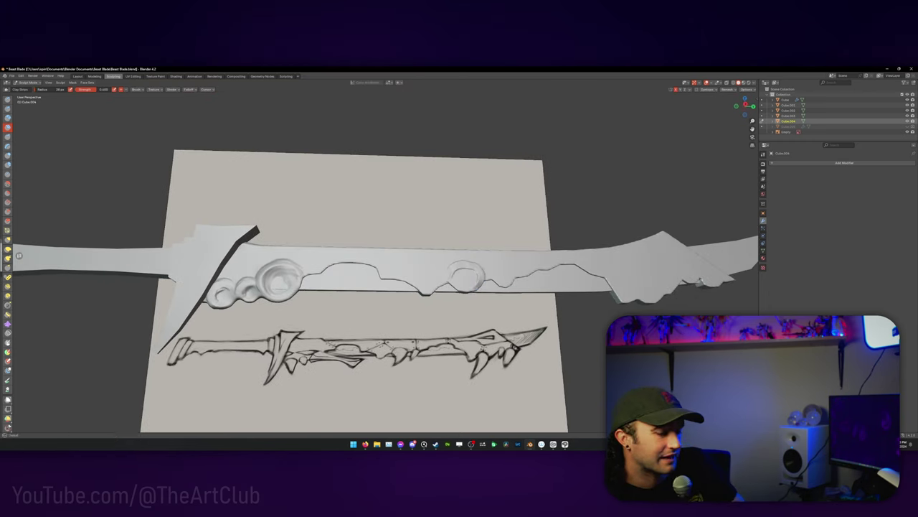
left_click(466, 276)
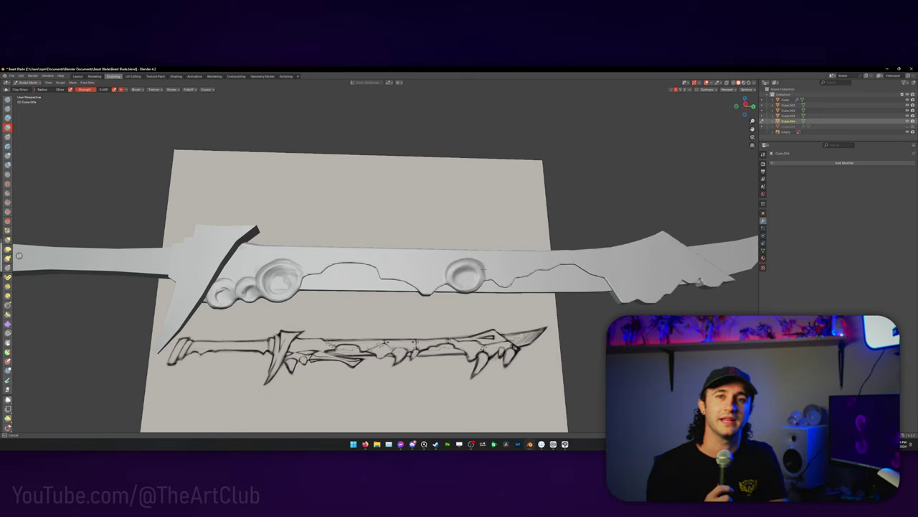
Step: Save the file and sculpt a smaller socket next to the mid-blade socket
key("ctrl+s")
left_click_drag(496, 276, 518, 277)
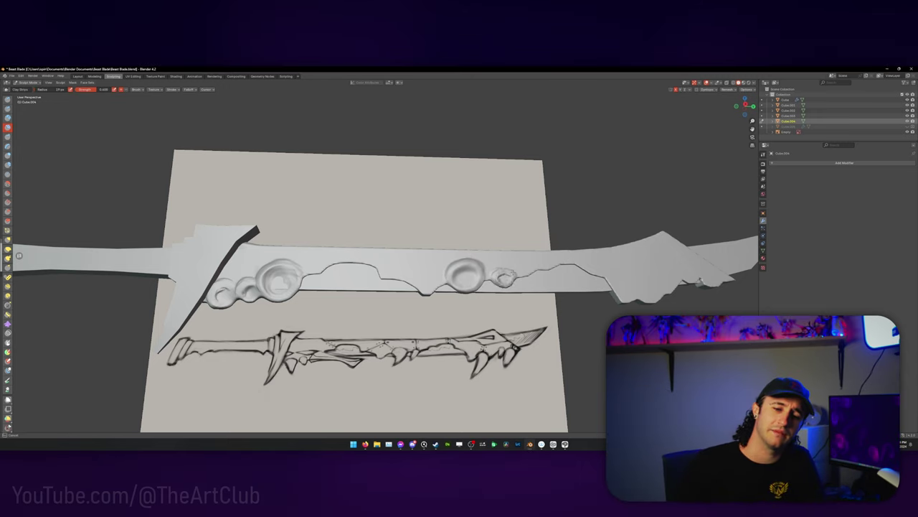
mouse_move(607, 266)
middle_mouse_down()
mouse_move(675, 250)
mouse_move(494, 245)
middle_mouse_up()
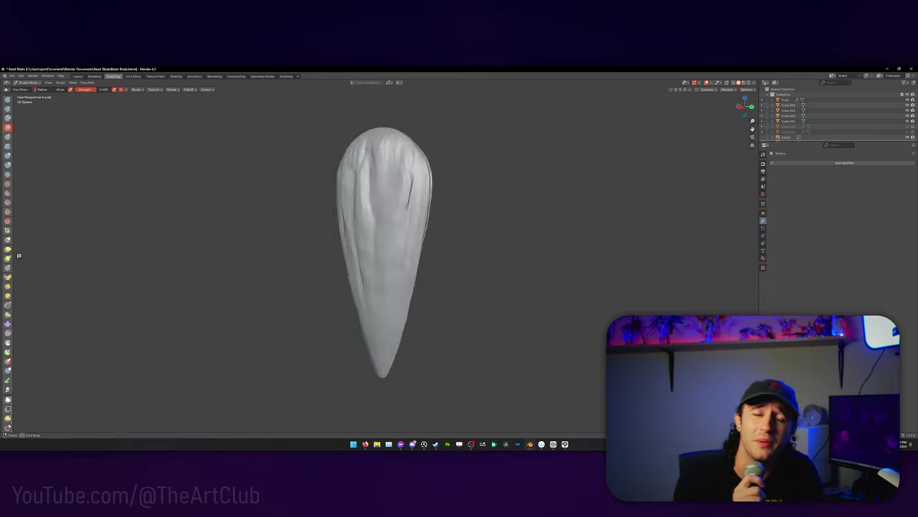
Step: Refine the tooth's lengthwise grooves all around and flatten its ridges with the Scrape brush
middle_click_drag(380, 251, 416, 251)
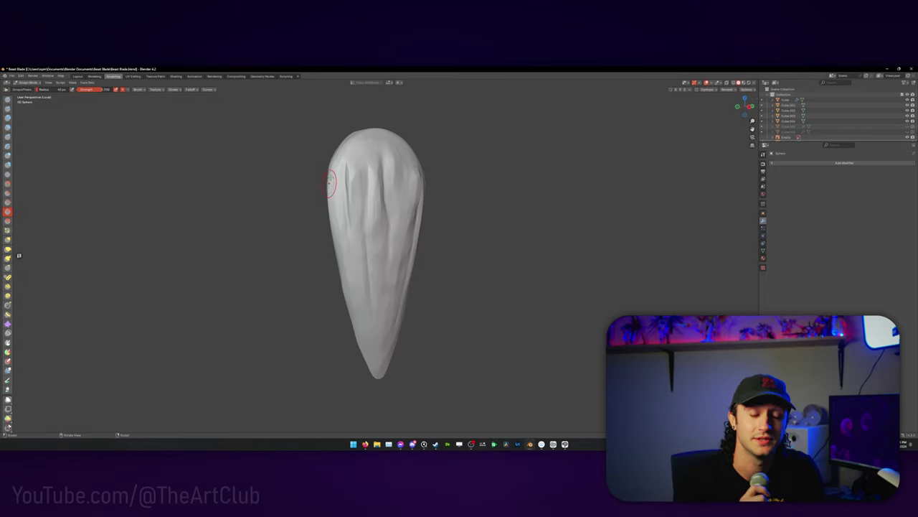
middle_click_drag(330, 183, 385, 283)
mouse_move(382, 210)
middle_mouse_down()
mouse_move(445, 180)
mouse_move(373, 154)
mouse_move(365, 139)
mouse_move(368, 295)
middle_mouse_up()
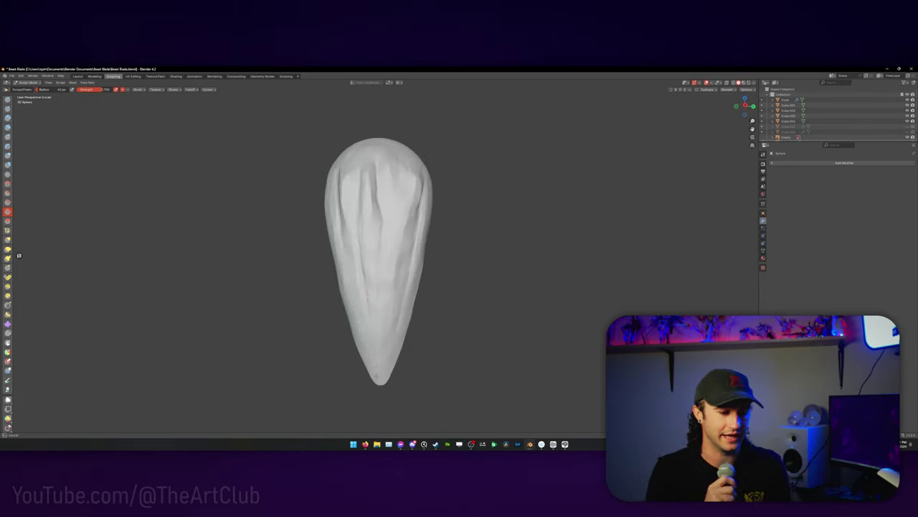
middle_click_drag(370, 167, 348, 244)
middle_click_drag(411, 225, 415, 196)
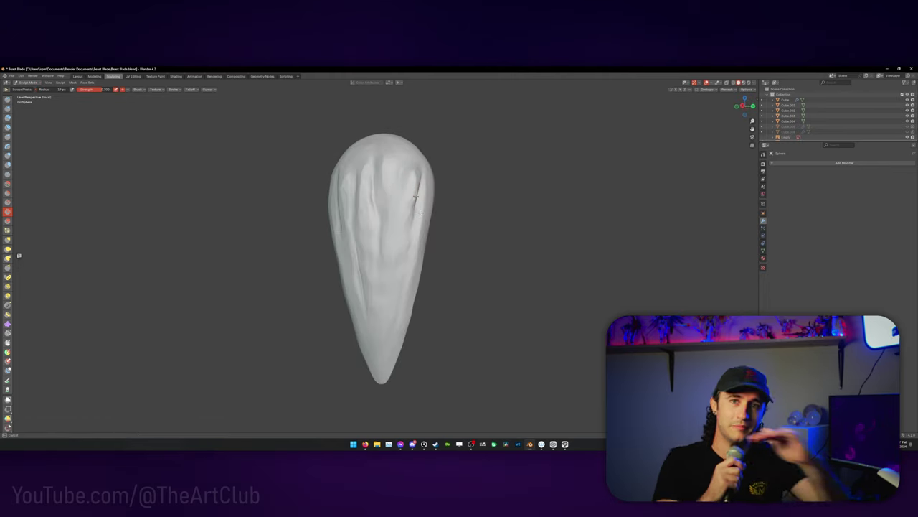
middle_click_drag(409, 238, 355, 247)
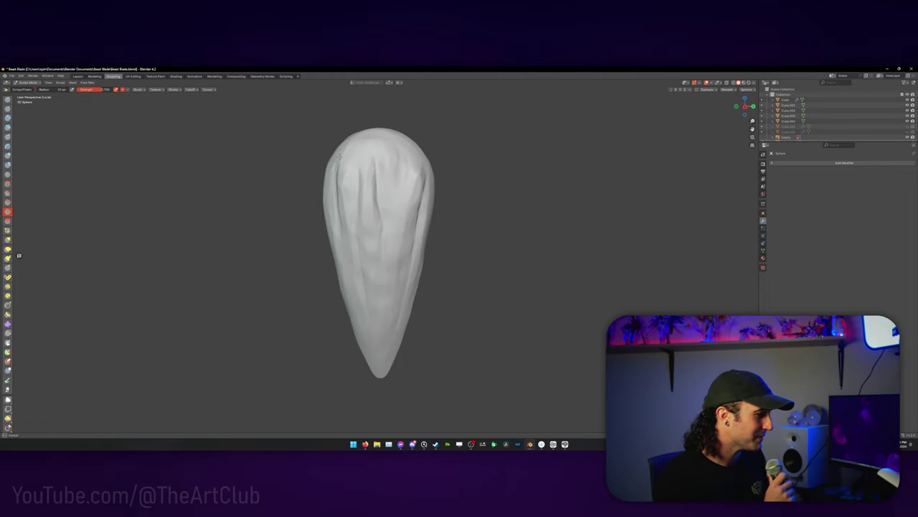
middle_click_drag(404, 155, 380, 172)
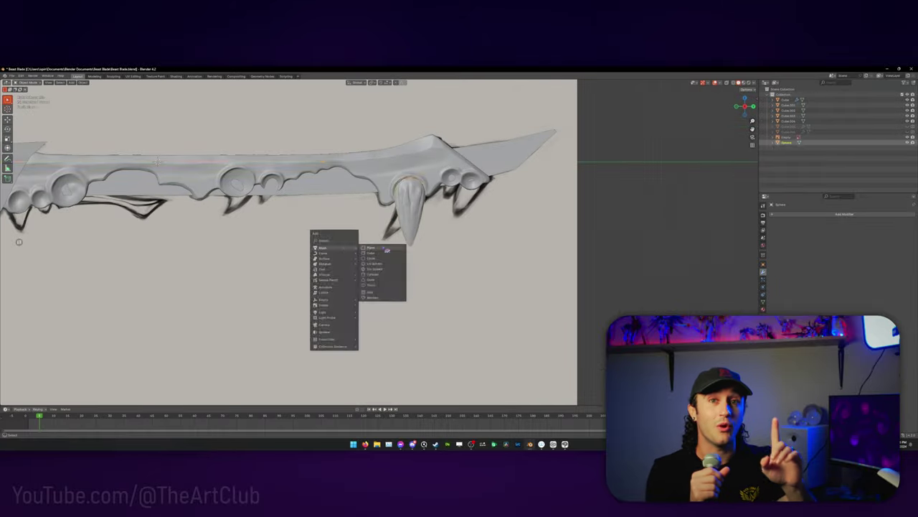
Step: Add a cube and fit it as a tall box enclosing the tooth for use as a deform cage
left_click(373, 259)
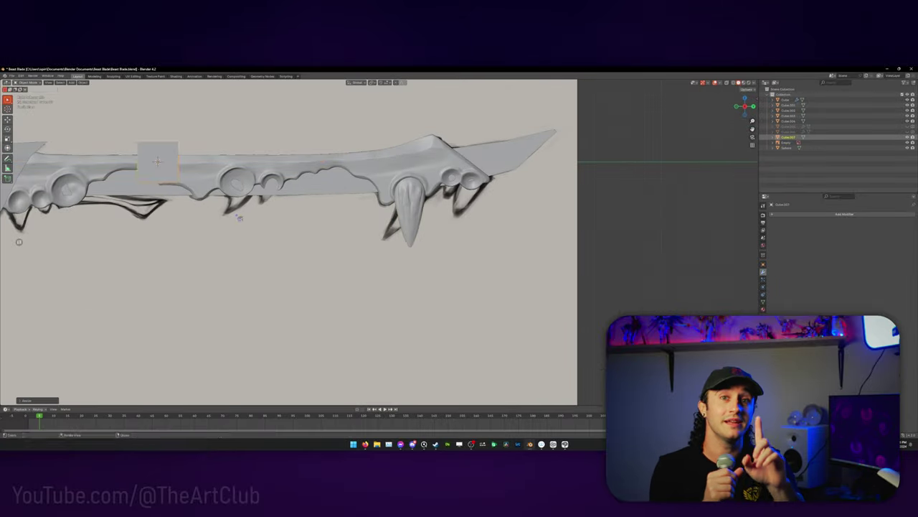
left_click(763, 301)
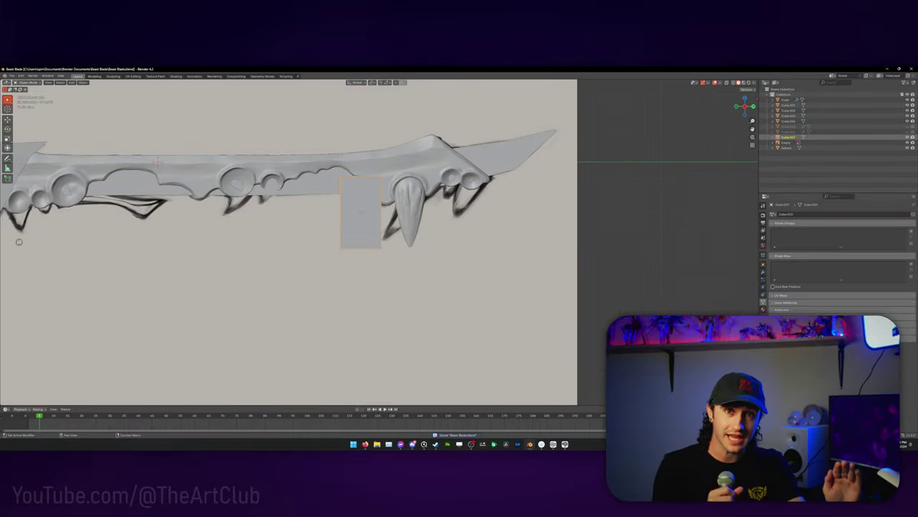
left_click(763, 264)
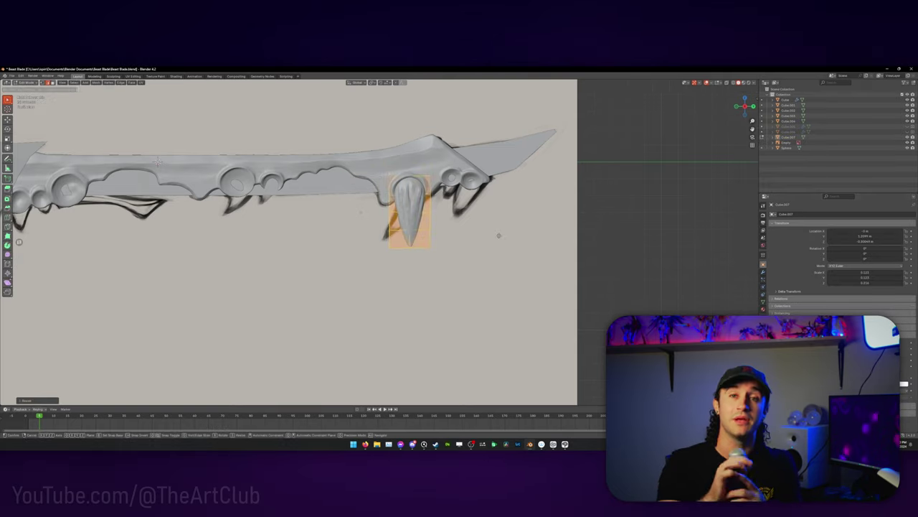
left_click(83, 82)
mouse_move(113, 97)
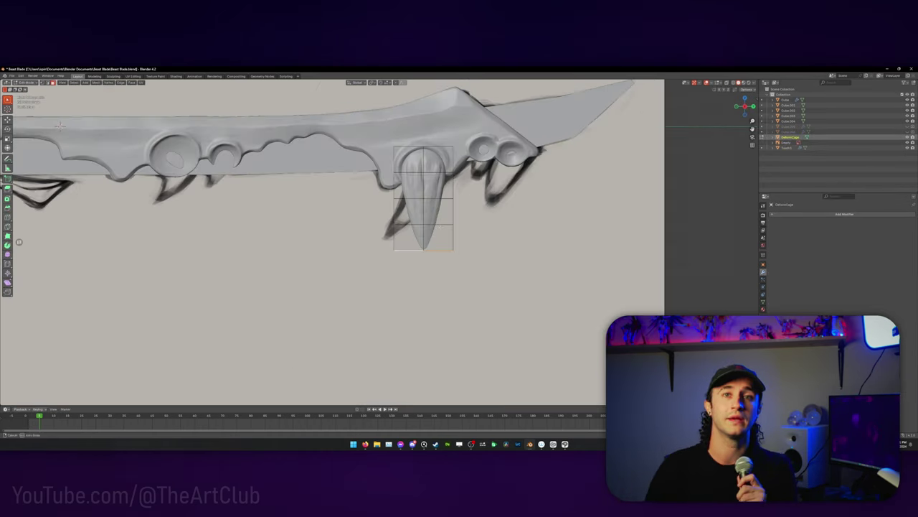
Step: Reshape the deform cage around the tooth so the tooth bends into a curved fang
key("s")
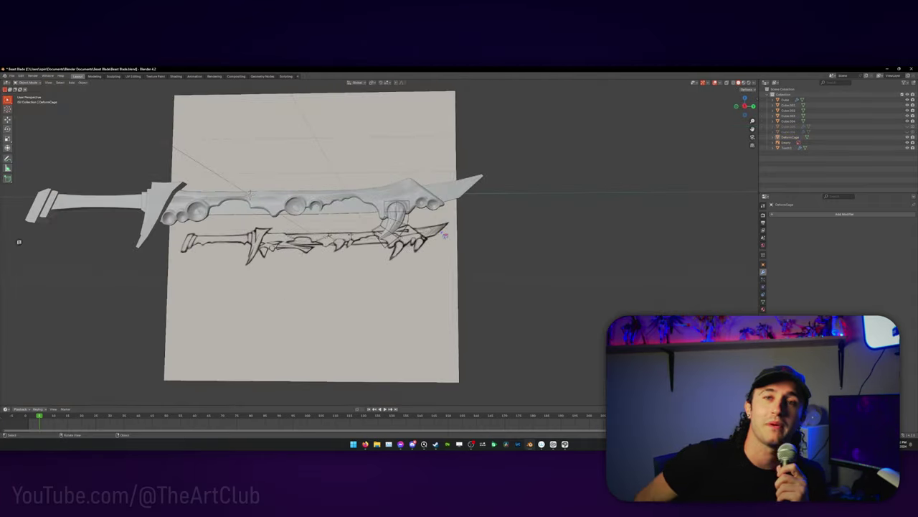
left_click(445, 236)
key("KP_Decimal")
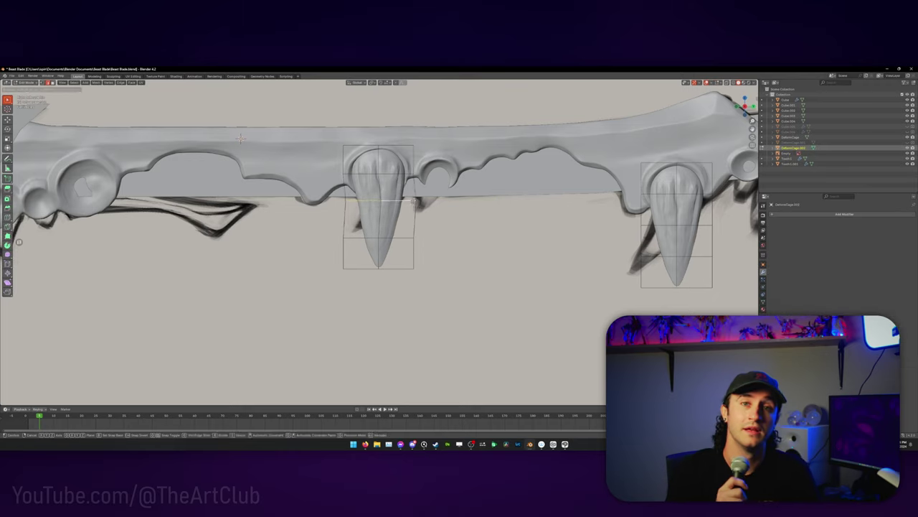
Step: Bend the mid-blade tooth with its deform cage, and fit two smaller curved tooth copies into the sockets near the blade tip
key("r")
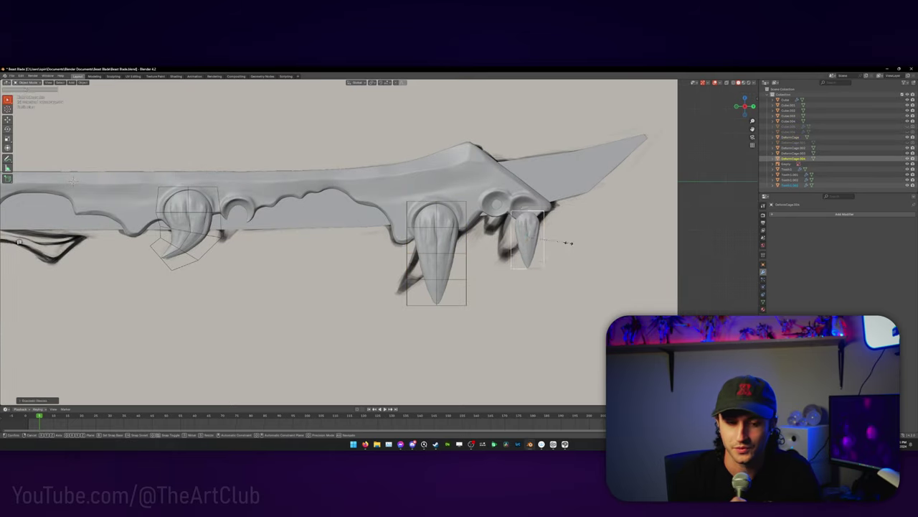
key("r")
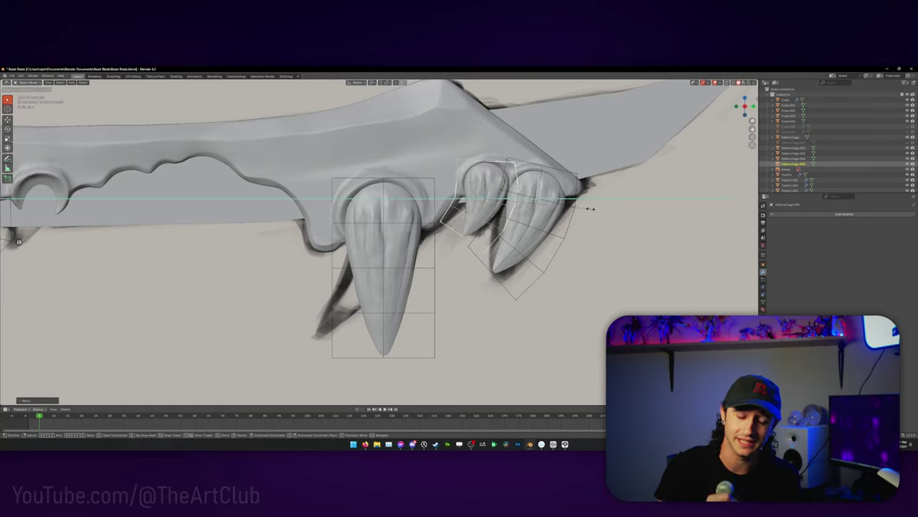
middle_click_drag(402, 262, 418, 274)
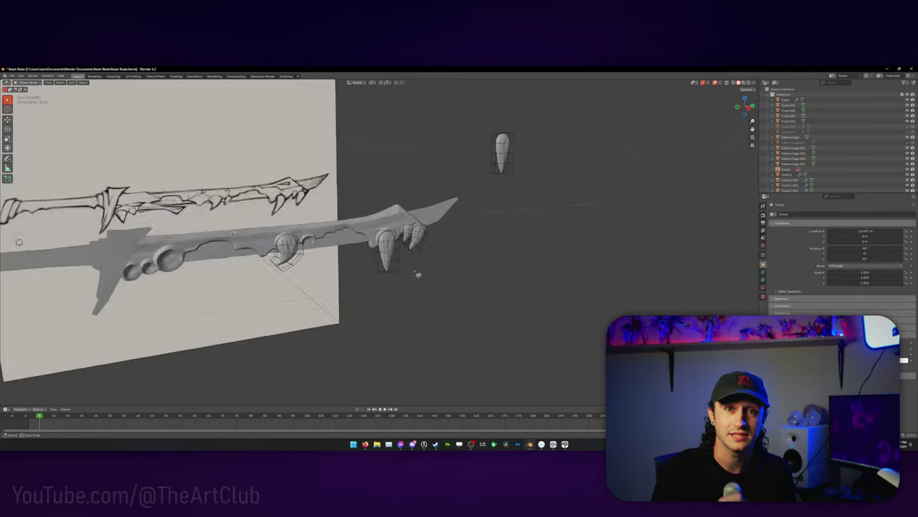
Step: Fit a curved tooth copy into the smaller mid-blade socket and bend the large tooth near the tip through its deform cage
key("KP_1")
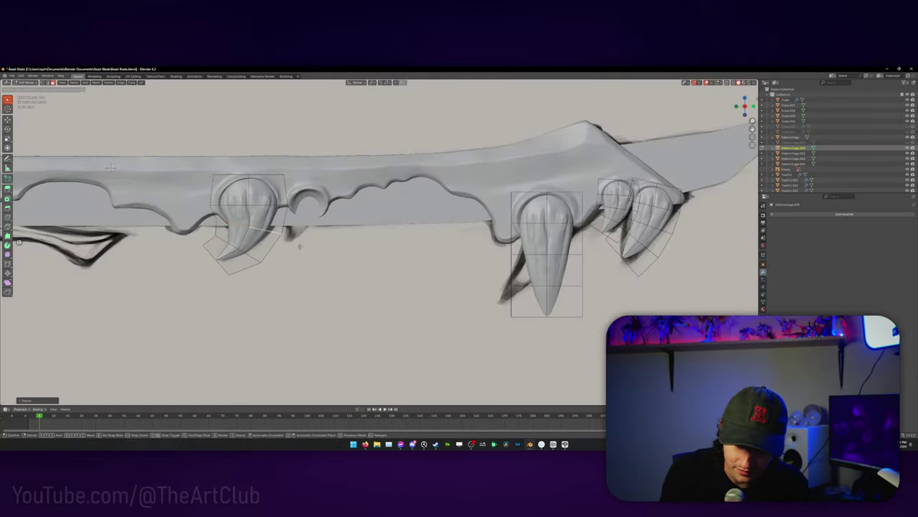
key("Tab")
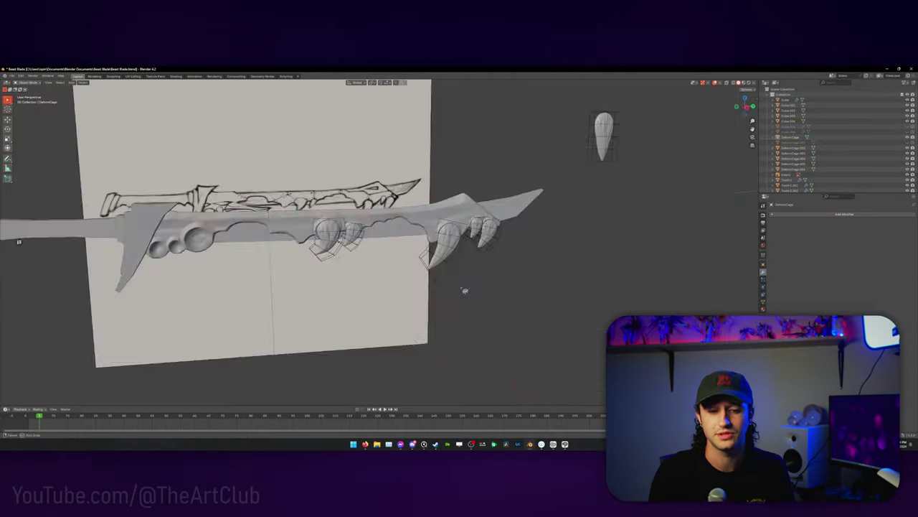
middle_click_drag(465, 289, 507, 294)
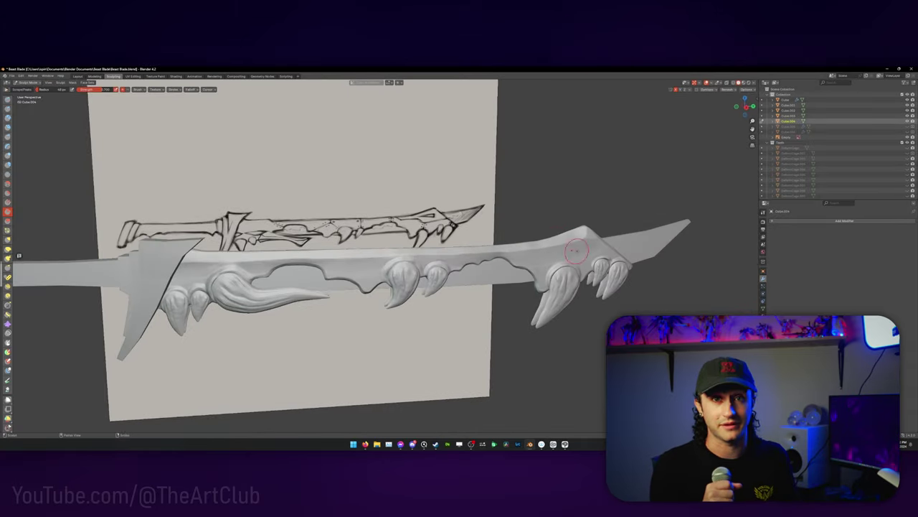
Step: Build up the bone overlay's scalloped lower edge with Clay Strips and flatten it with the Scrape brush between mid-blade and tip
mouse_move(576, 249)
middle_mouse_down()
mouse_move(588, 237)
mouse_move(539, 175)
middle_mouse_up()
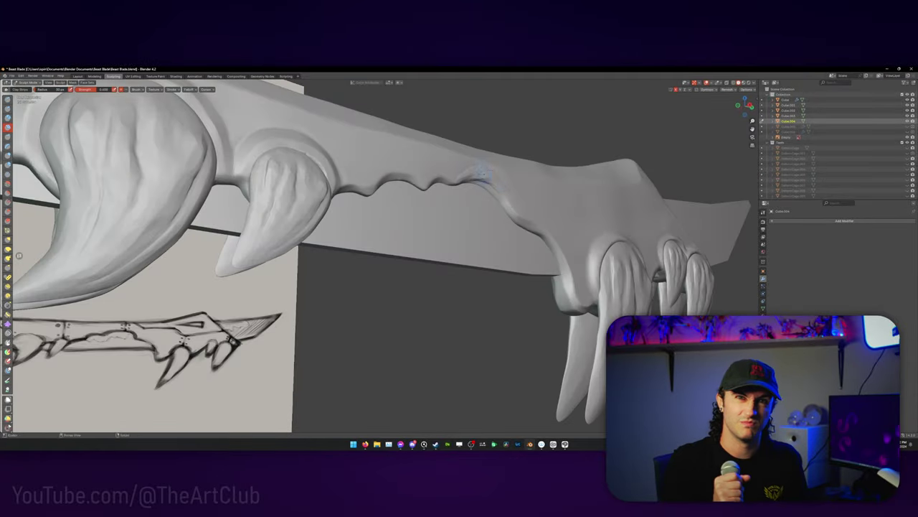
middle_click_drag(483, 173, 408, 184)
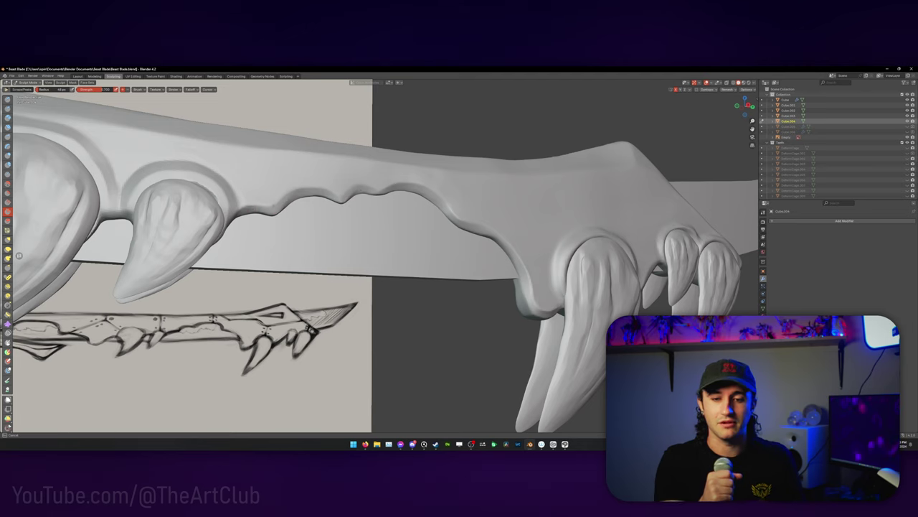
scroll(528, 285, "up", 3)
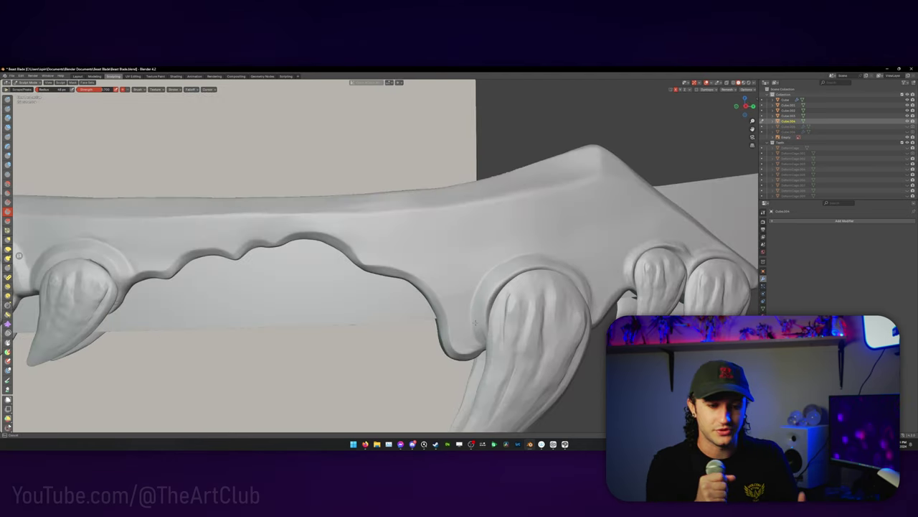
mouse_move(474, 322)
middle_mouse_down()
mouse_move(419, 276)
mouse_move(432, 294)
middle_mouse_up()
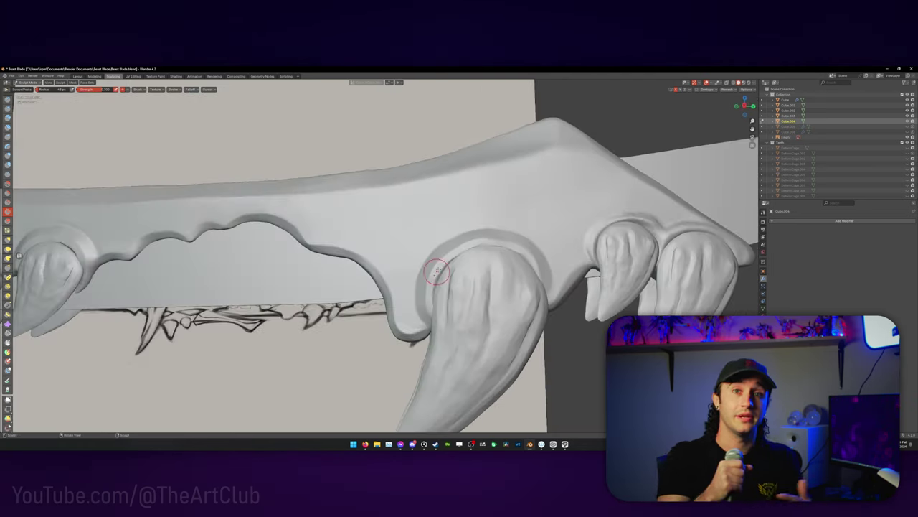
Step: Refine the overlay's surface and socket rims around the teeth near the tip with the Scrape brush
scroll(423, 267, "down", 3)
middle_click_drag(410, 263, 486, 279)
scroll(487, 280, "up", 3)
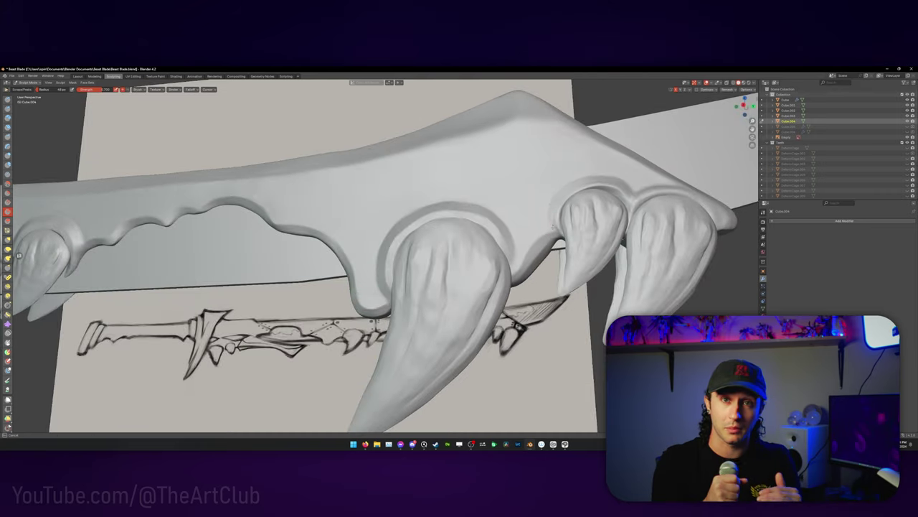
middle_click_drag(617, 192, 593, 281)
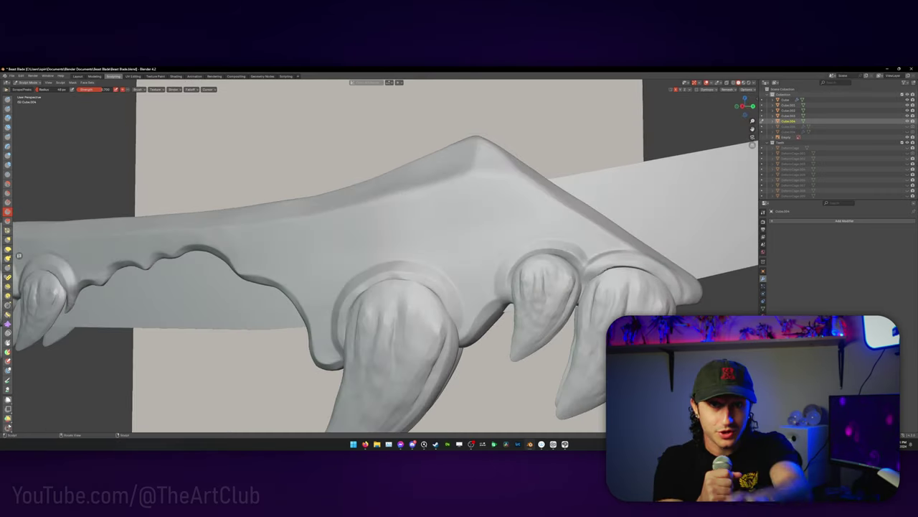
scroll(402, 273, "down", 5)
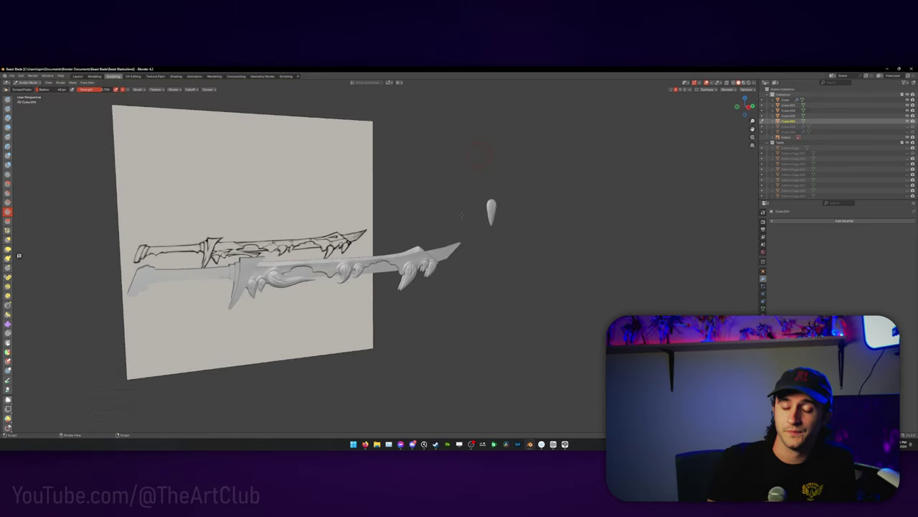
Step: Isolate the bone overlay in local view and open its voxel remesh settings
key("KP_Divide")
scroll(457, 214, "up", 6)
left_click(727, 89)
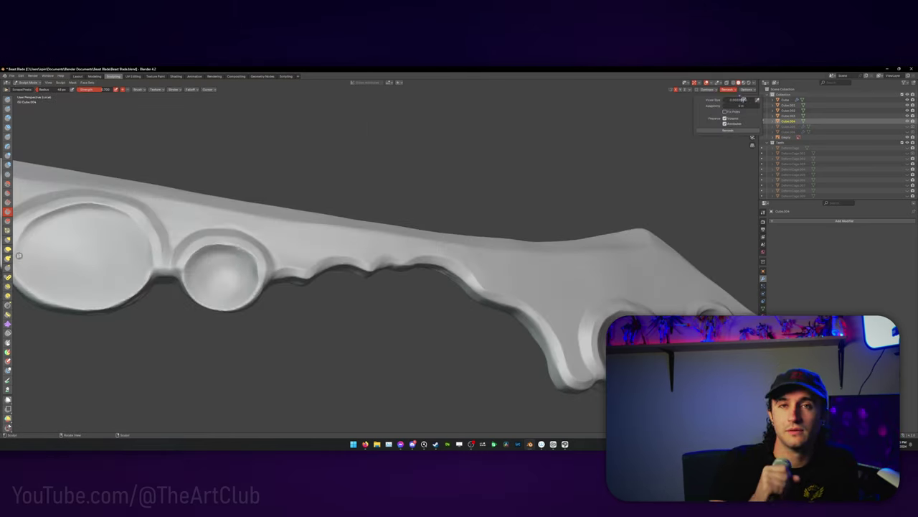
left_click(690, 83)
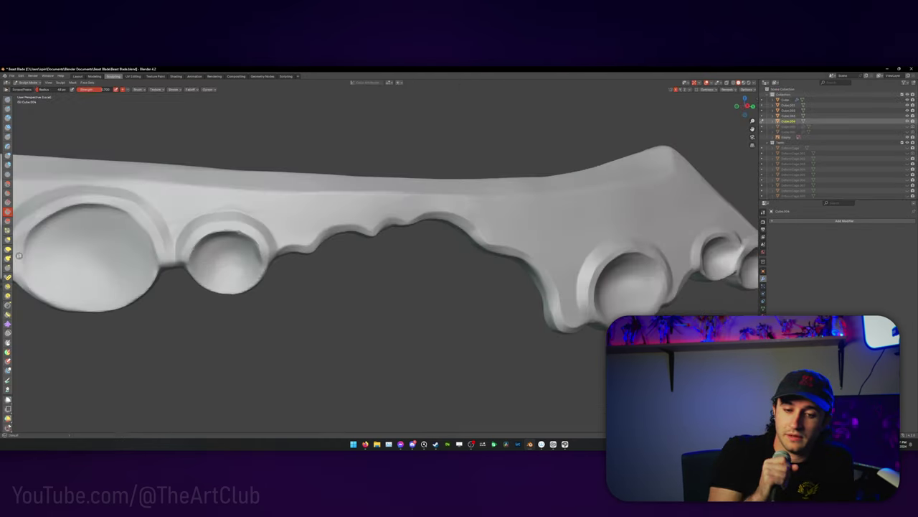
Step: Scrape the rims and undersides of the two mid-blade sockets and the scalloped edge beside them into cleaner planes
middle_click_drag(248, 256, 253, 224)
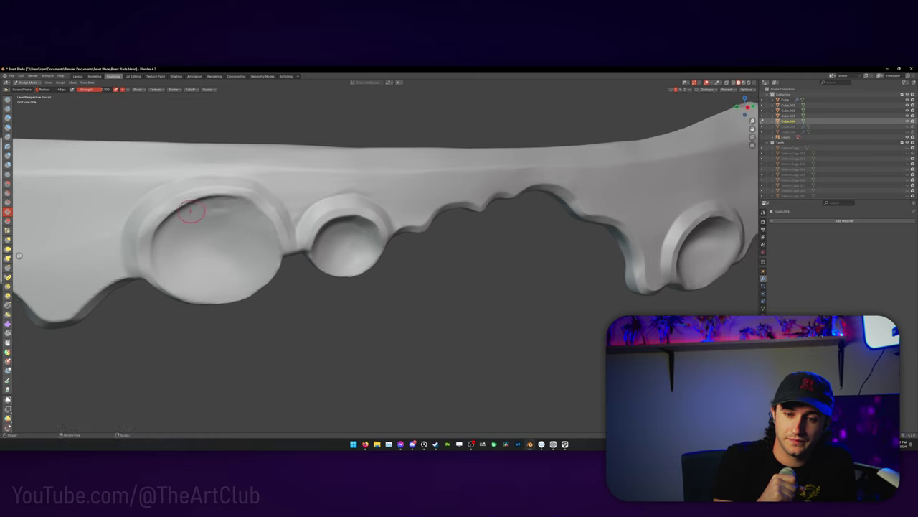
middle_click_drag(192, 210, 316, 276)
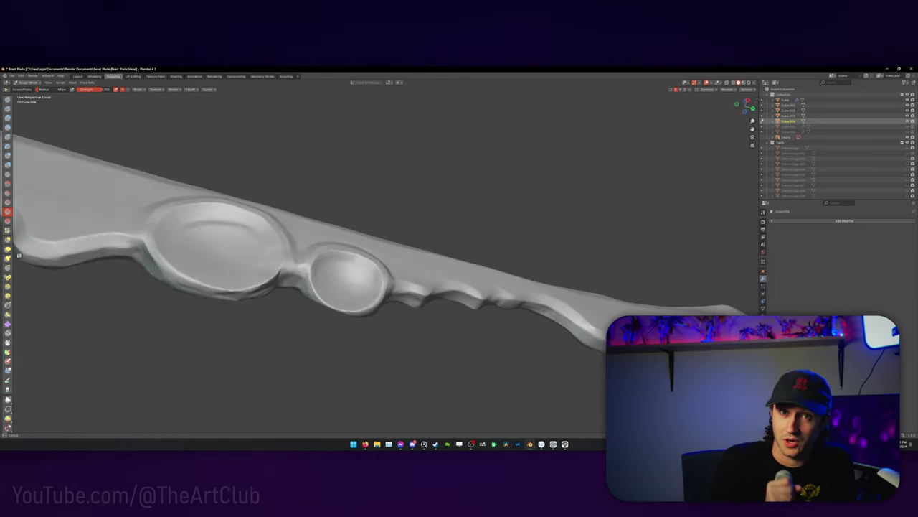
middle_click_drag(175, 277, 181, 281)
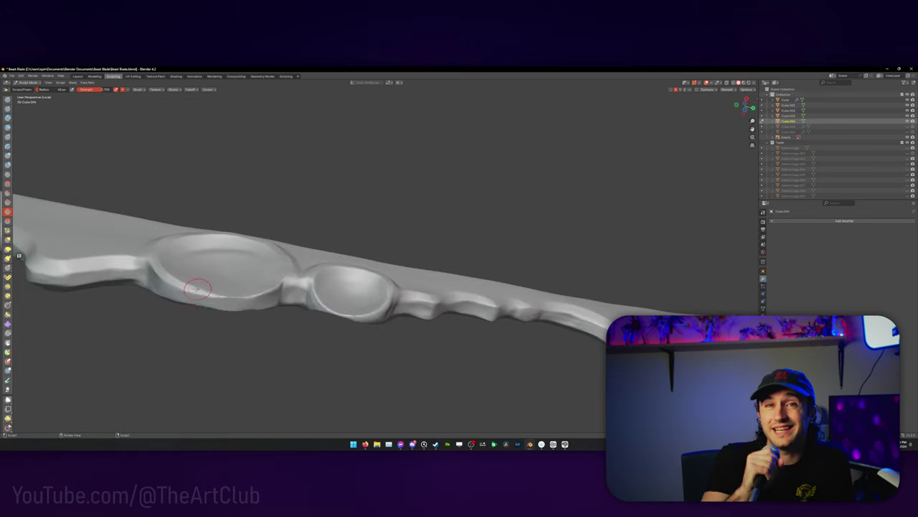
middle_click_drag(294, 294, 346, 234)
middle_click_drag(380, 263, 467, 254)
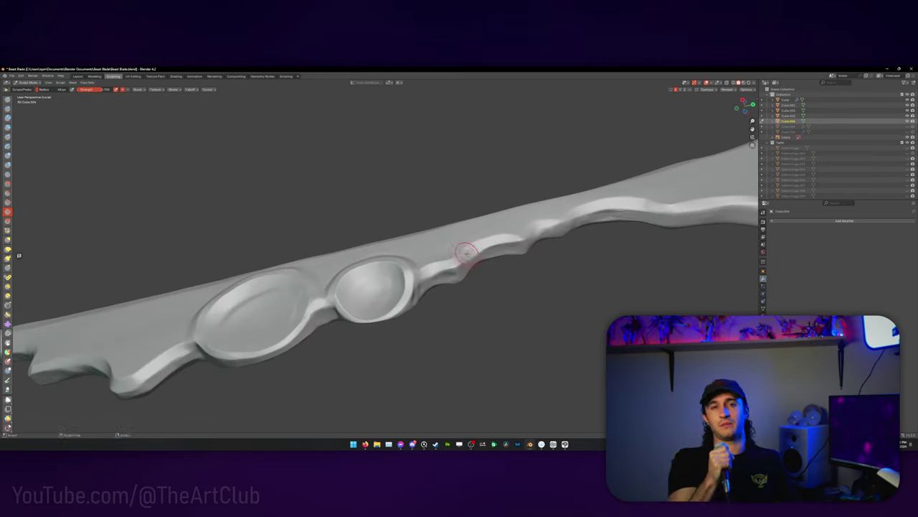
mouse_move(411, 305)
middle_mouse_down()
mouse_move(430, 287)
mouse_move(406, 248)
mouse_move(510, 235)
mouse_move(491, 228)
middle_mouse_up()
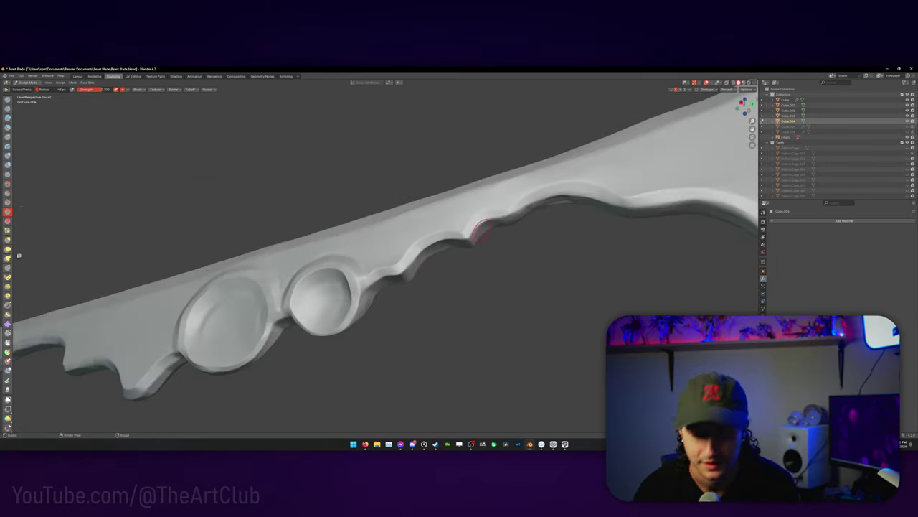
Step: Scrape the overlay's lower edge and the rims and undersides of the three sockets near the tip
mouse_move(517, 211)
middle_mouse_down()
mouse_move(527, 247)
mouse_move(430, 229)
mouse_move(429, 286)
mouse_move(248, 309)
mouse_move(445, 243)
middle_mouse_up()
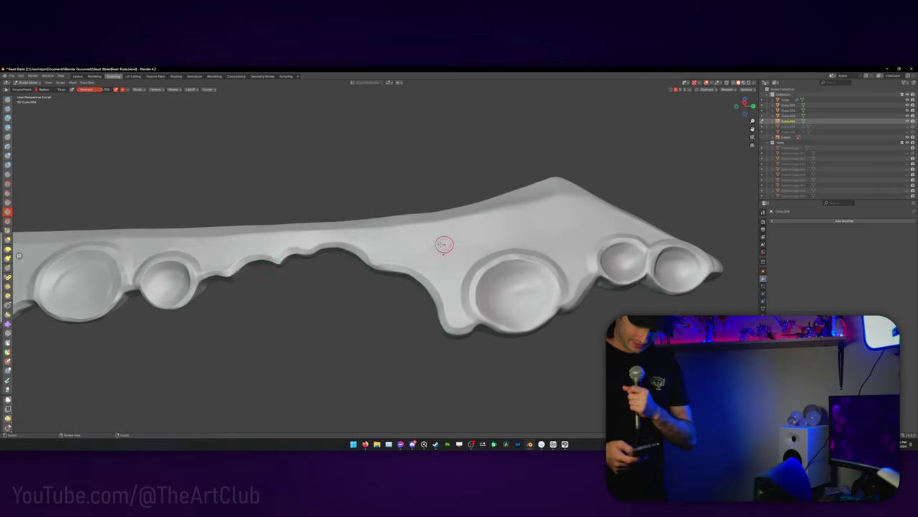
middle_click_drag(283, 248, 264, 245)
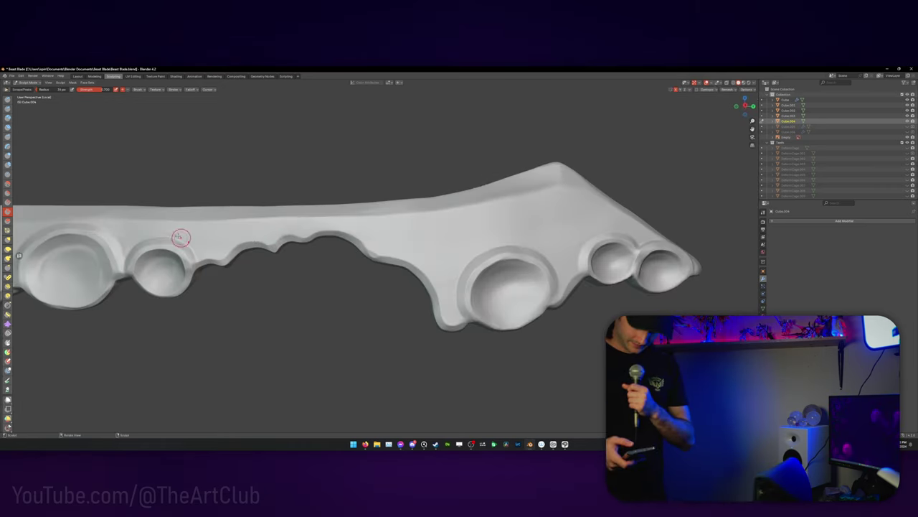
mouse_move(474, 317)
middle_mouse_down()
mouse_move(501, 320)
mouse_move(529, 256)
mouse_move(545, 296)
mouse_move(483, 312)
mouse_move(549, 285)
mouse_move(519, 293)
middle_mouse_up()
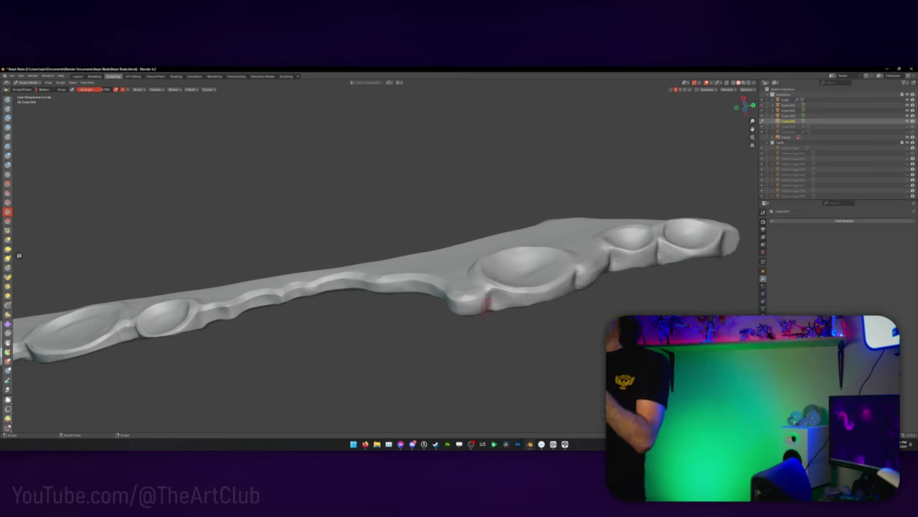
middle_click_drag(593, 305, 471, 274)
middle_click_drag(431, 301, 501, 273)
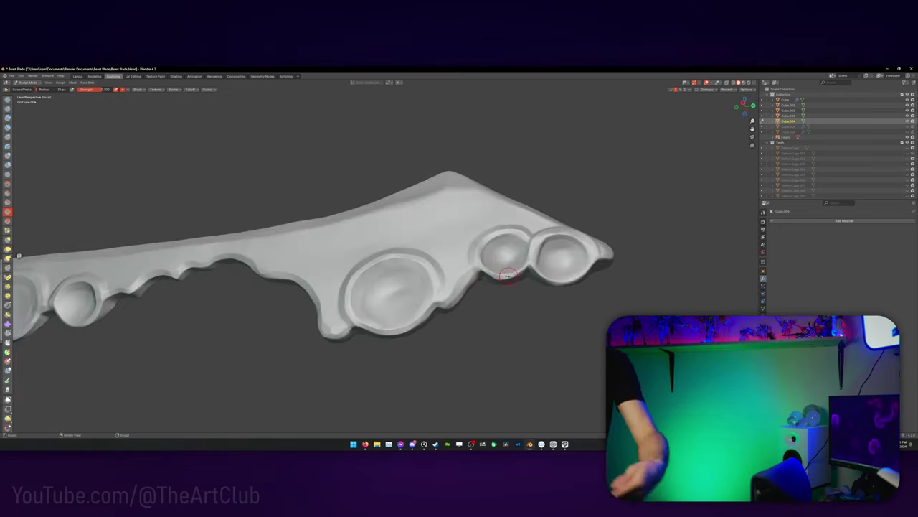
Step: Scrape the overlay's arched lower edge on the guard-side half, show the full sword again and save the file
mouse_move(564, 241)
middle_mouse_down()
mouse_move(251, 249)
mouse_move(322, 233)
mouse_move(485, 243)
middle_mouse_up()
scroll(485, 242, "up", 4)
scroll(485, 243, "up", 2)
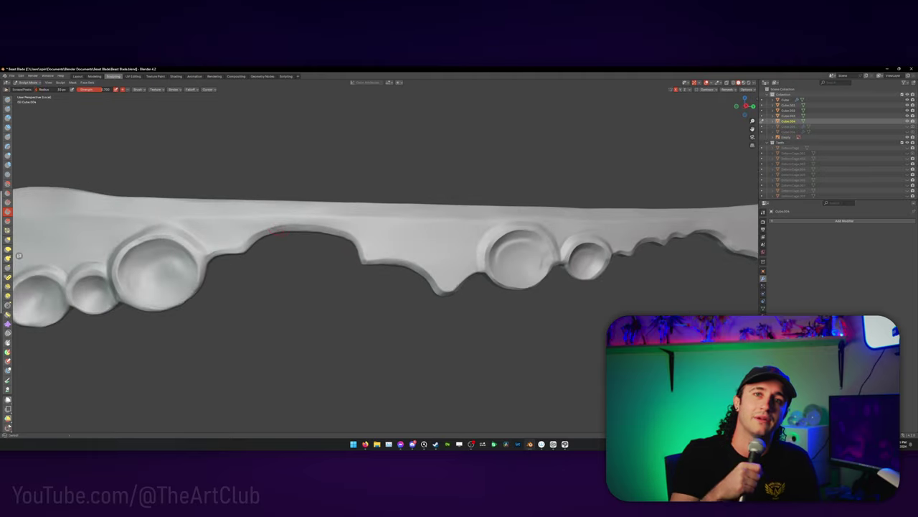
middle_click_drag(232, 249, 198, 263)
scroll(169, 228, "down", 5)
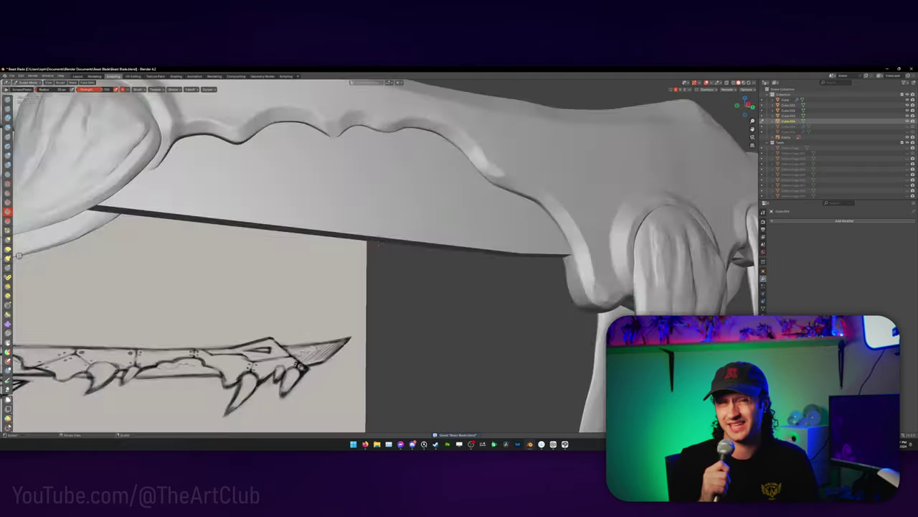
middle_click_drag(169, 228, 478, 183)
scroll(348, 281, "up", 3)
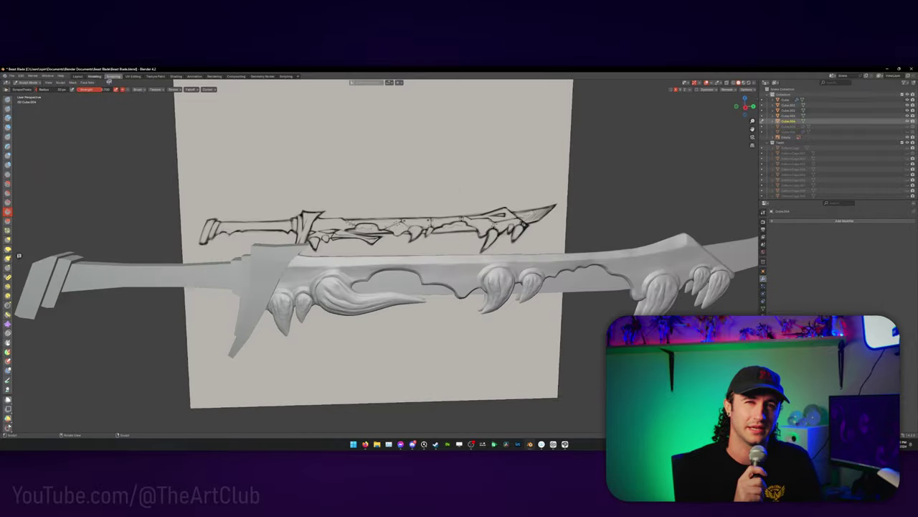
Step: Build up a raised ridge along the overlay's upper edge next to the guard with the Clay Strips brush
scroll(348, 281, "up", 2)
middle_click_drag(349, 281, 337, 345)
scroll(237, 259, "up", 3)
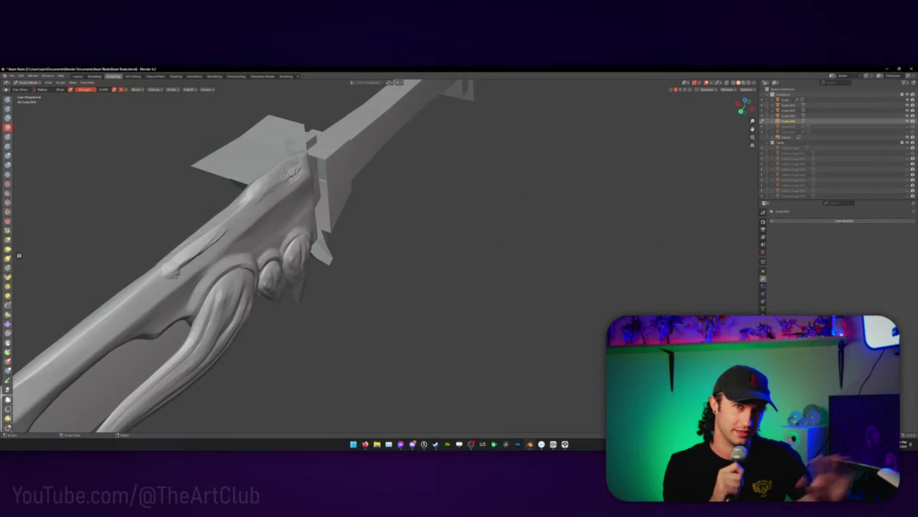
middle_click_drag(222, 211, 439, 224)
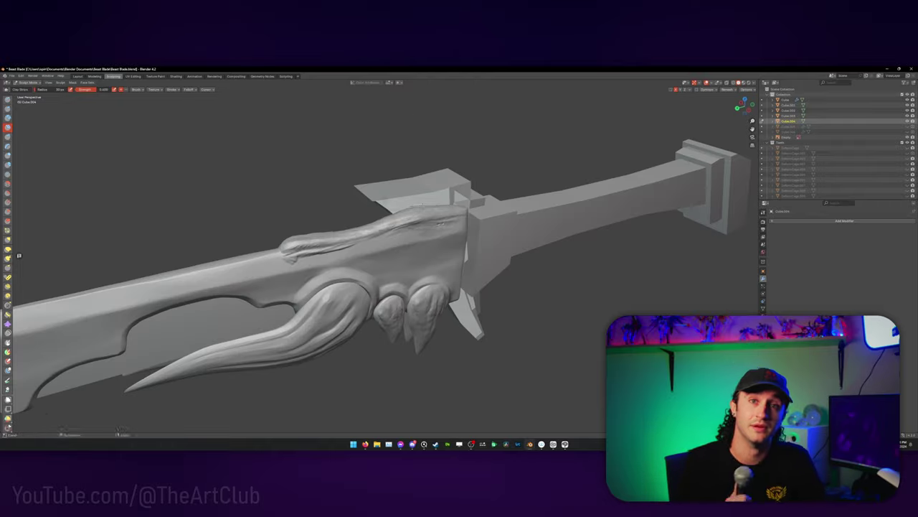
mouse_move(439, 224)
left_mouse_down()
mouse_move(287, 247)
mouse_move(452, 229)
left_mouse_up()
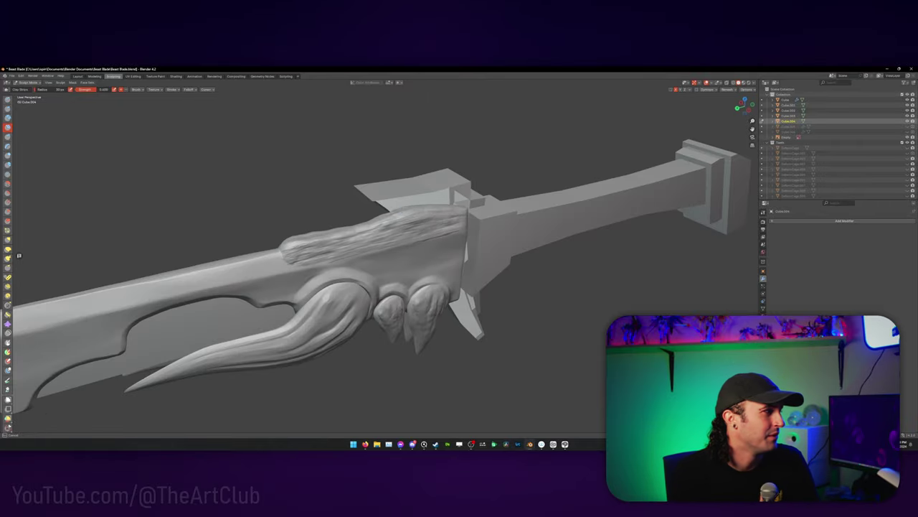
Step: Smooth the raised ridge near the guard with the Fill brush and scrape it into a flat, crisp-edged stepped plate
key("s")
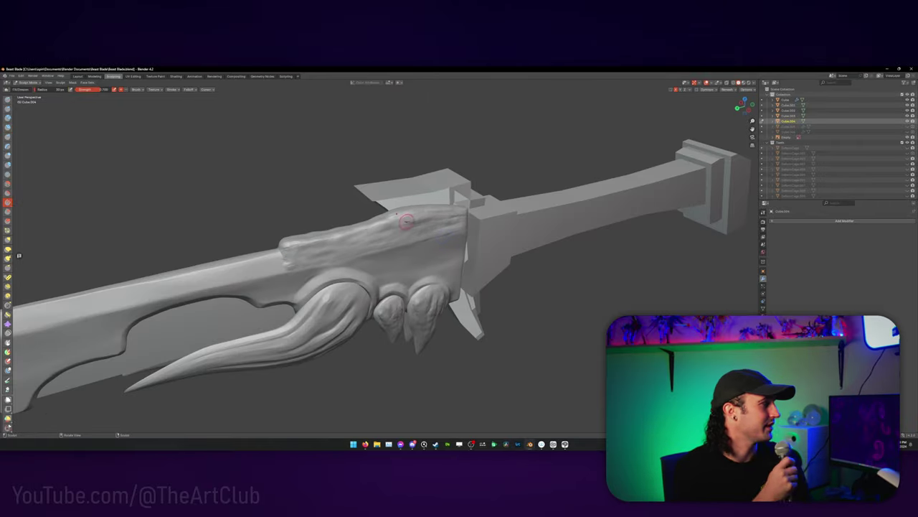
left_click(8, 211)
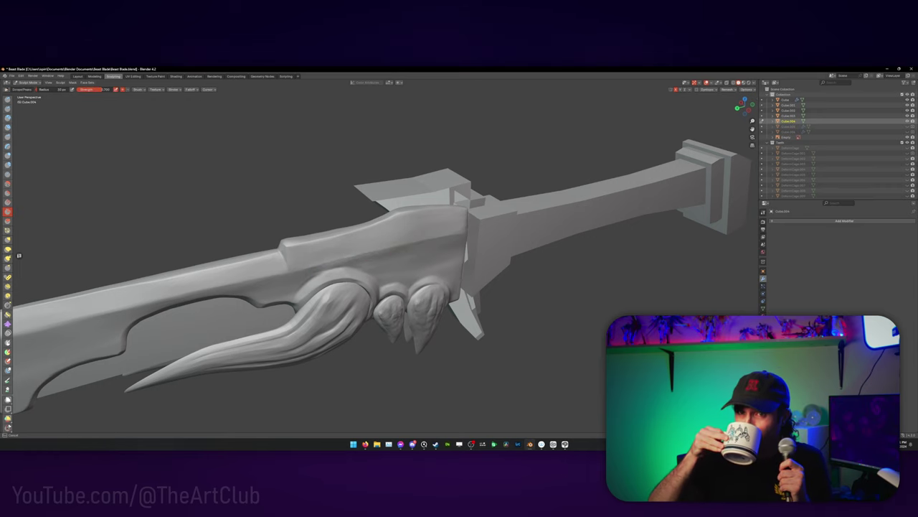
middle_click_drag(271, 190, 372, 350)
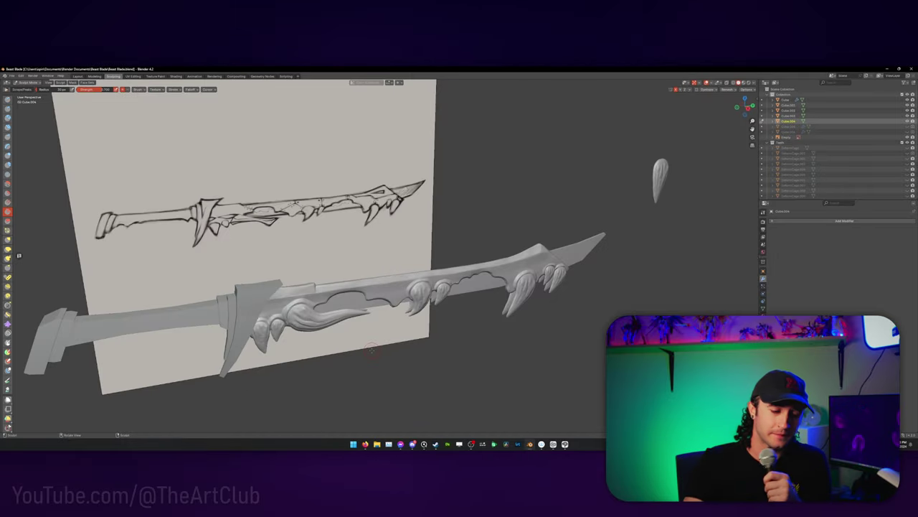
Step: Build up the overlay's top face behind the peak near the tip with Clay Strips and scrape it into a flat plane
scroll(372, 350, "up", 3)
left_click(190, 89)
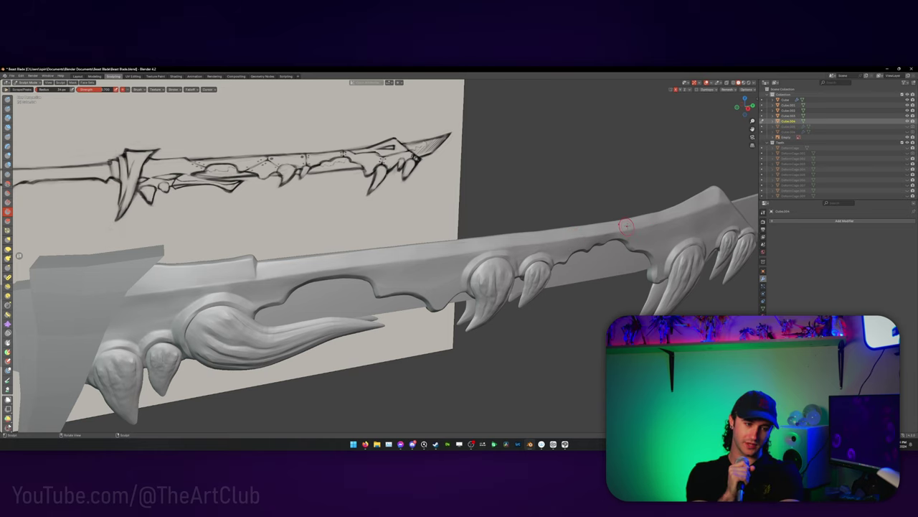
middle_click_drag(626, 226, 302, 293)
middle_click_drag(431, 272, 556, 253)
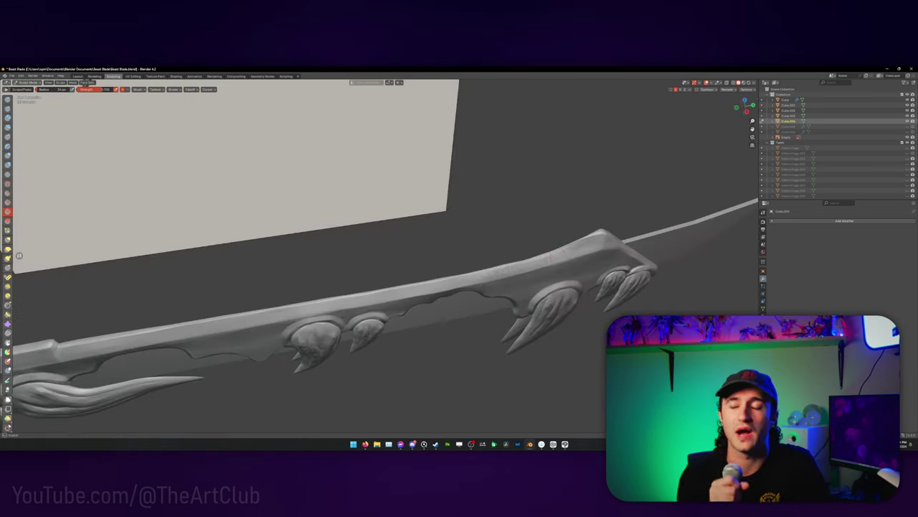
middle_click_drag(450, 280, 466, 230)
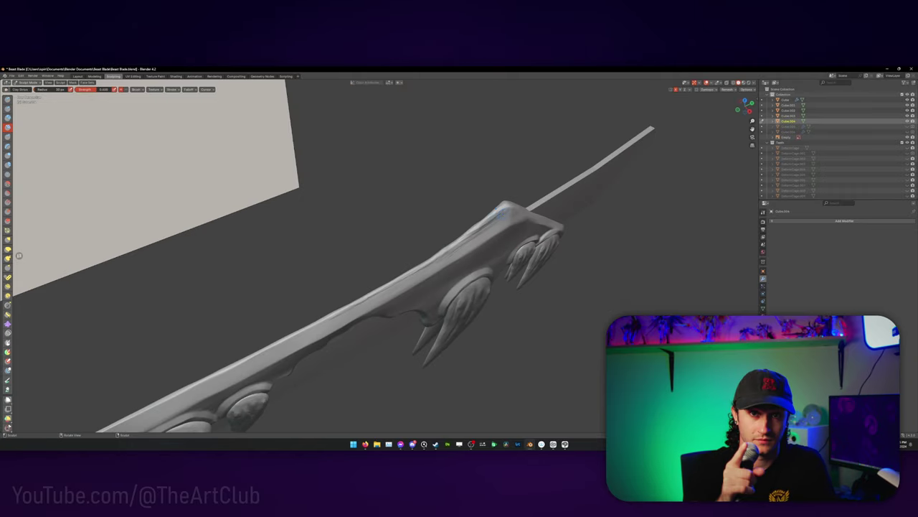
left_click_drag(503, 211, 412, 267)
middle_click_drag(481, 225, 507, 227)
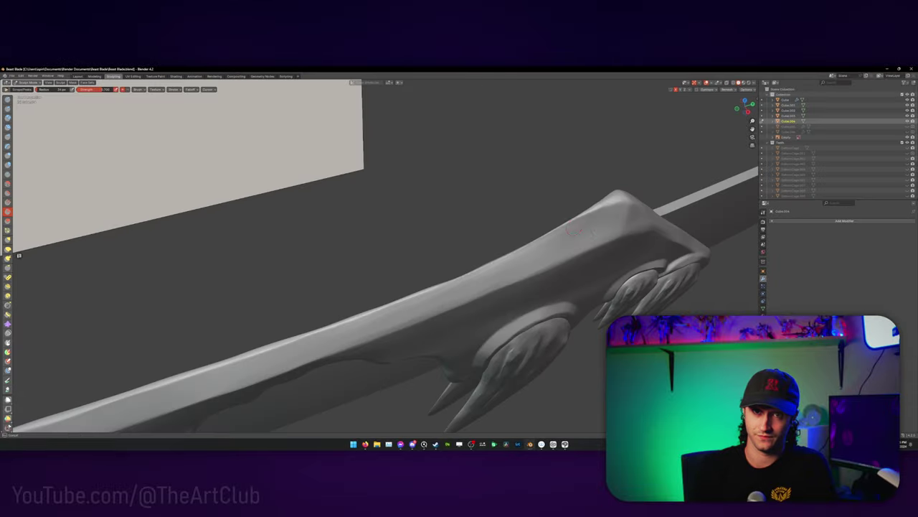
left_click_drag(589, 215, 301, 337)
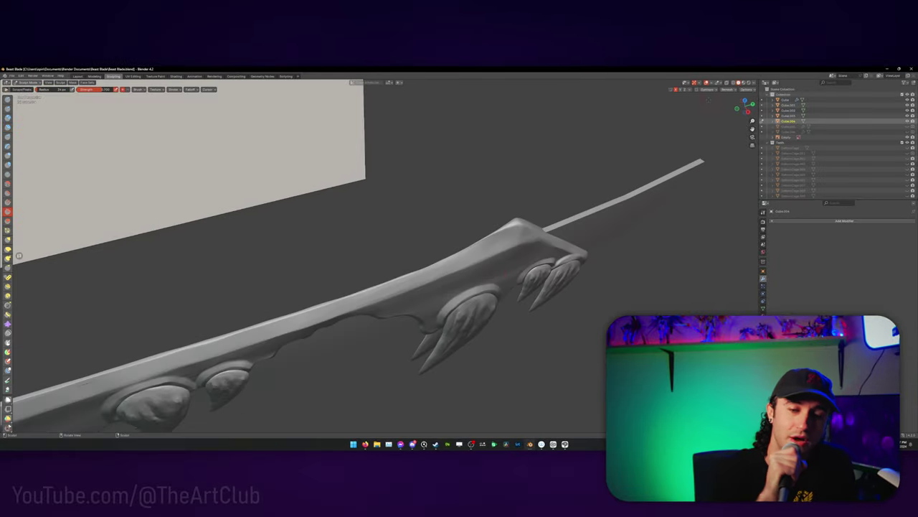
Step: Lay more Clay Strips along the overlay's top face from the peak towards the middle and switch back to the Scrape brush
key("c")
left_click_drag(517, 227, 344, 300)
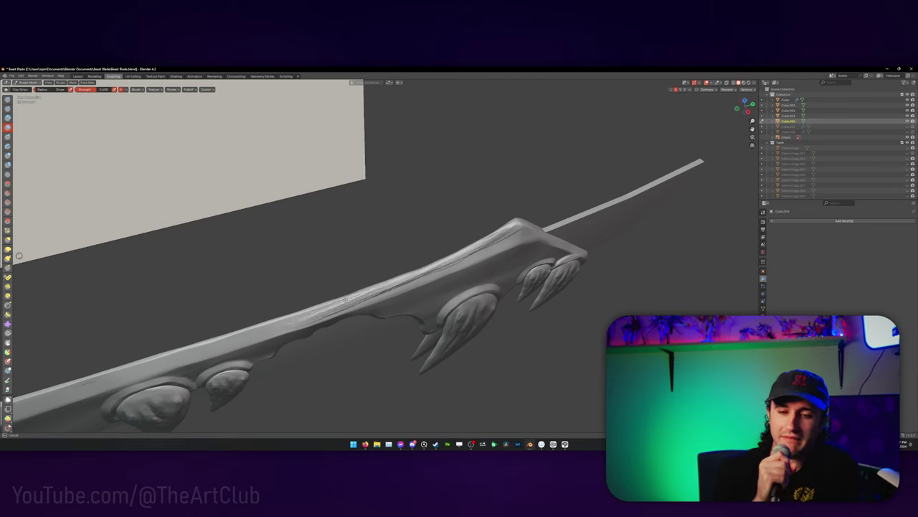
key("shift+t")
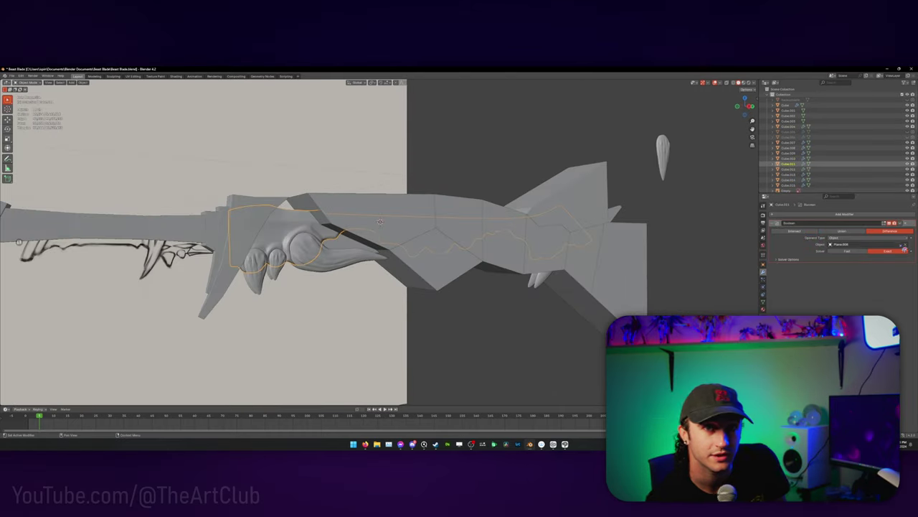
Step: Split the overlay into separate plates with Boolean Difference plane cutters and scrape the cut edges of the first isolated plates
middle_click_drag(380, 219, 367, 229)
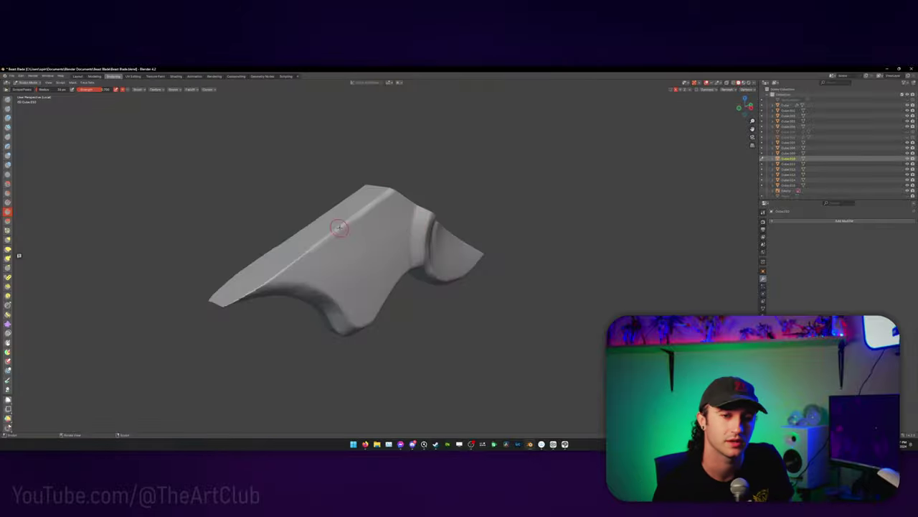
mouse_move(340, 227)
middle_mouse_down()
mouse_move(274, 245)
mouse_move(362, 194)
middle_mouse_up()
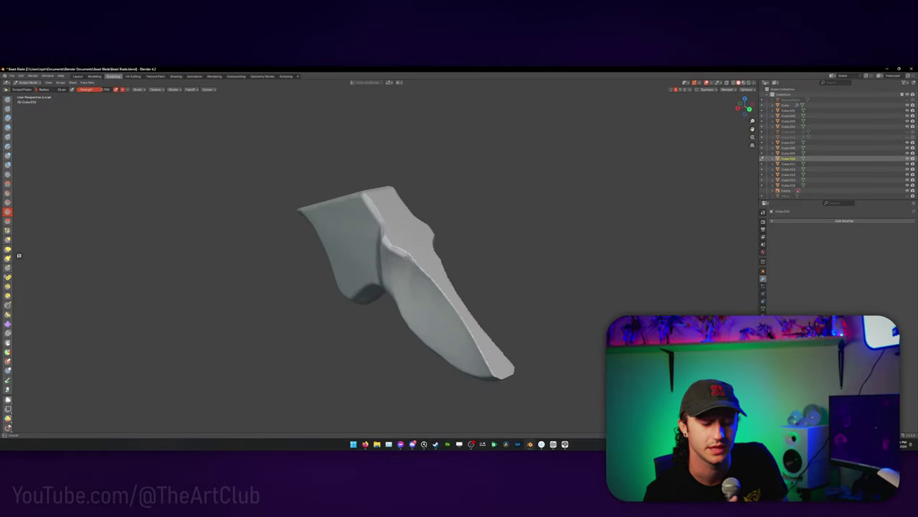
middle_click_drag(402, 280, 344, 265)
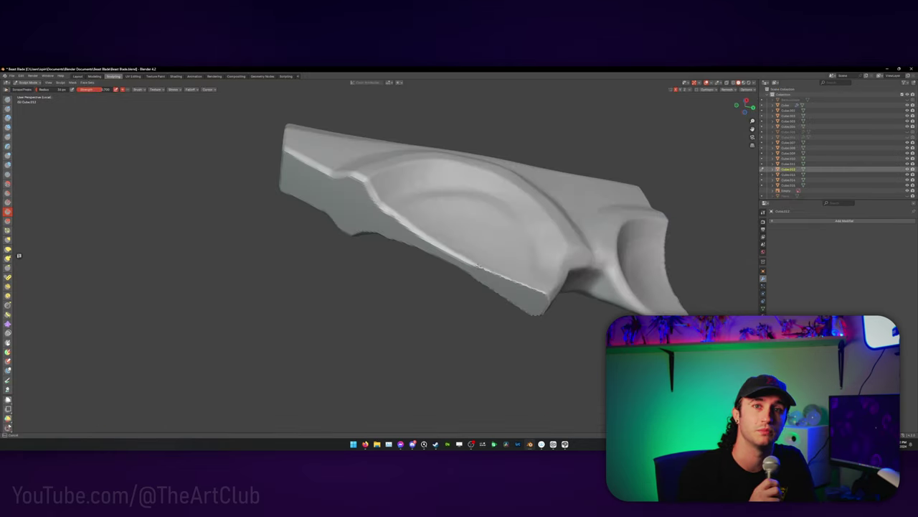
mouse_move(444, 237)
middle_mouse_down()
mouse_move(476, 226)
mouse_move(506, 183)
middle_mouse_up()
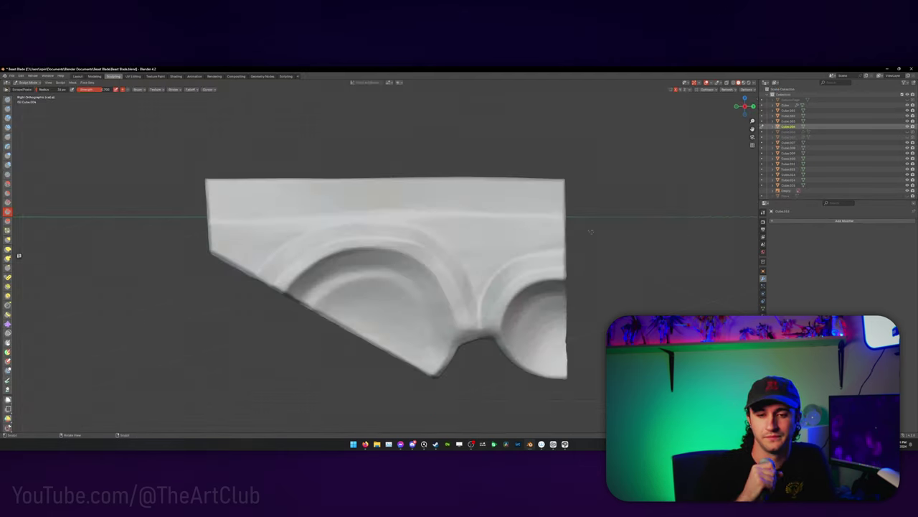
Step: Scrape the cut edges of the socket and tip-side plates in isolation, show the full sword again and save the file
middle_click_drag(566, 208, 605, 177)
middle_click_drag(585, 237, 352, 155)
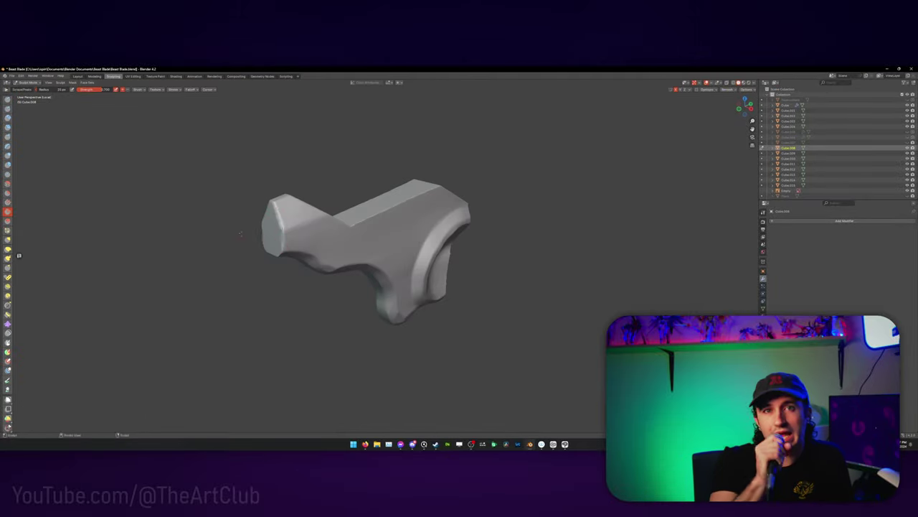
middle_click_drag(237, 201, 271, 170)
middle_click_drag(451, 245, 493, 219)
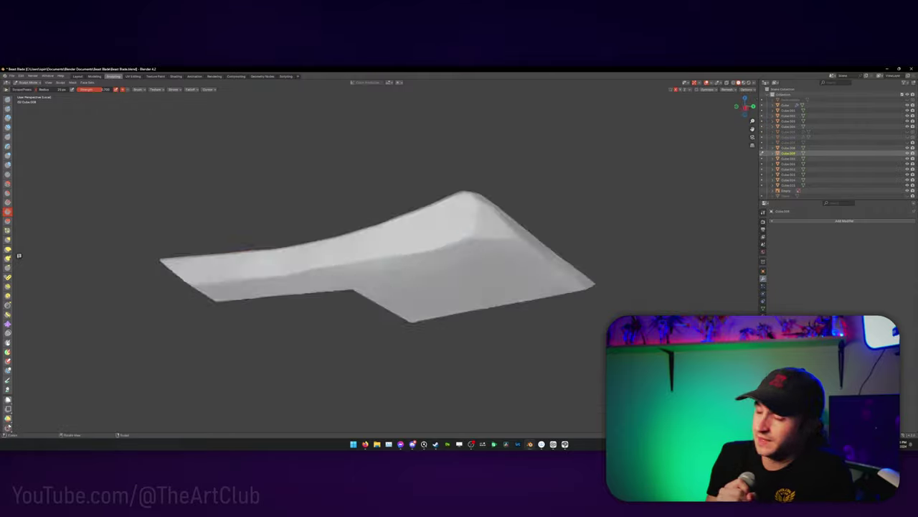
middle_click_drag(402, 316, 406, 296)
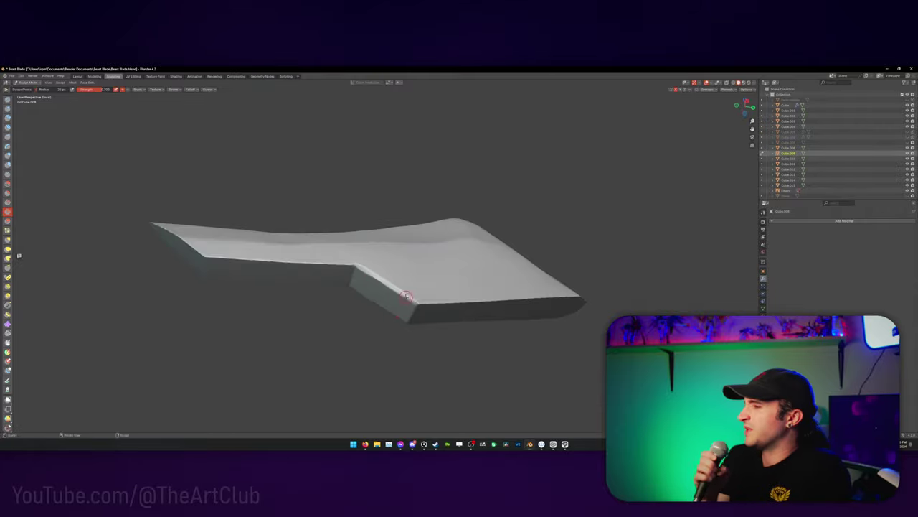
middle_click_drag(317, 260, 526, 231)
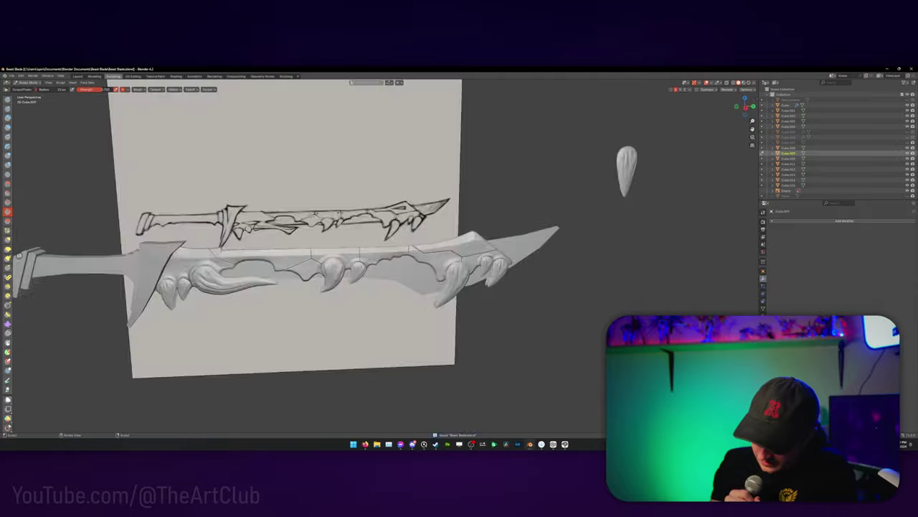
Step: Sculpt small and large round dimples with the Layer brush into the plate above the large tooth near the tip
scroll(345, 251, "up", 5)
left_click(136, 89)
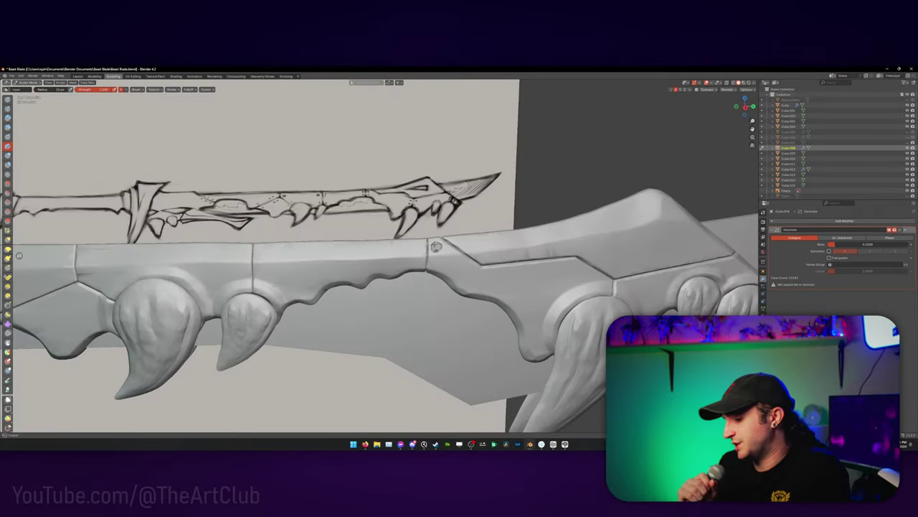
middle_click_drag(447, 244, 461, 241)
middle_click_drag(500, 268, 437, 236)
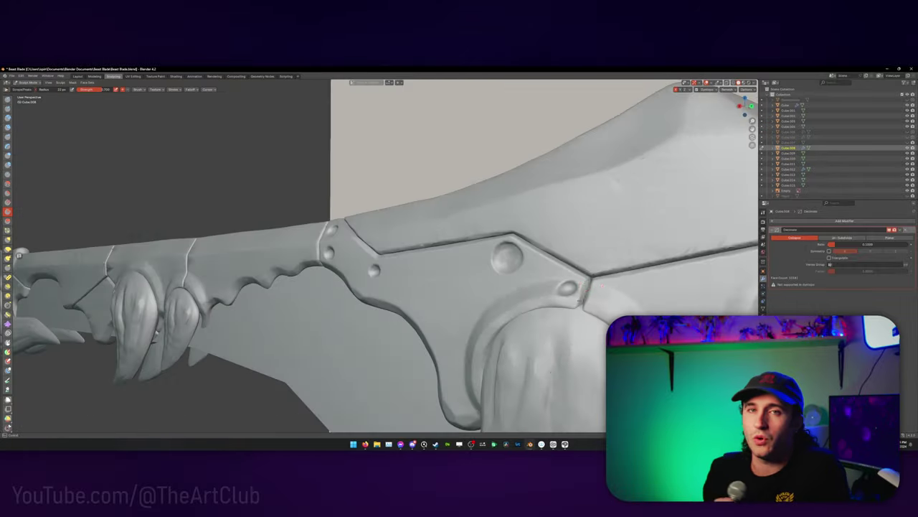
middle_click_drag(602, 285, 338, 290)
middle_click_drag(433, 361, 294, 209)
middle_click_drag(425, 214, 323, 186)
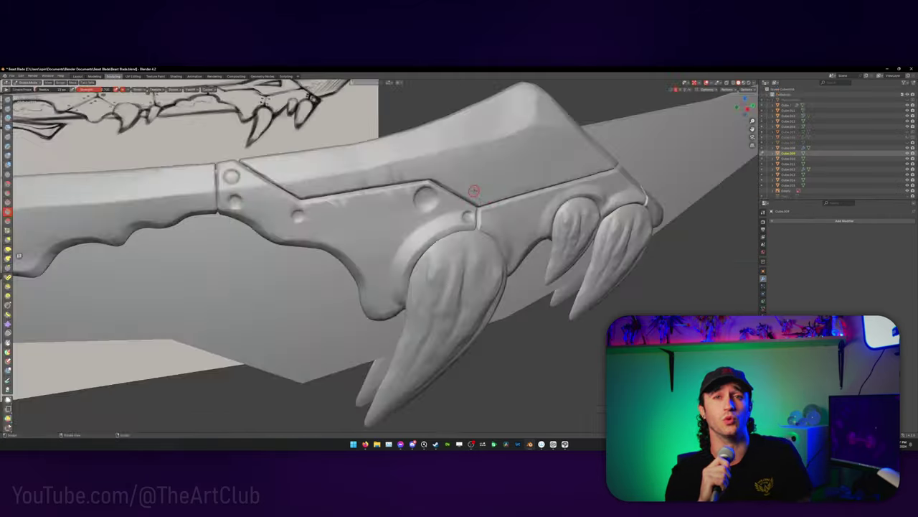
Step: Sculpt matching round dimples along the seam of the upper plate near the tip and scrape their surroundings
mouse_move(475, 190)
middle_mouse_down()
mouse_move(375, 213)
mouse_move(209, 213)
middle_mouse_up()
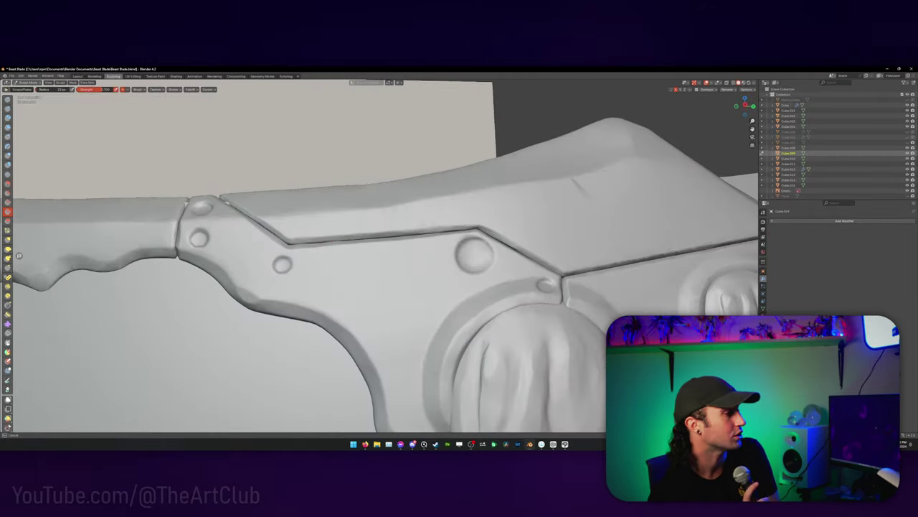
mouse_move(543, 267)
middle_mouse_down()
mouse_move(654, 233)
mouse_move(466, 200)
mouse_move(416, 242)
mouse_move(496, 245)
mouse_move(459, 240)
middle_mouse_up()
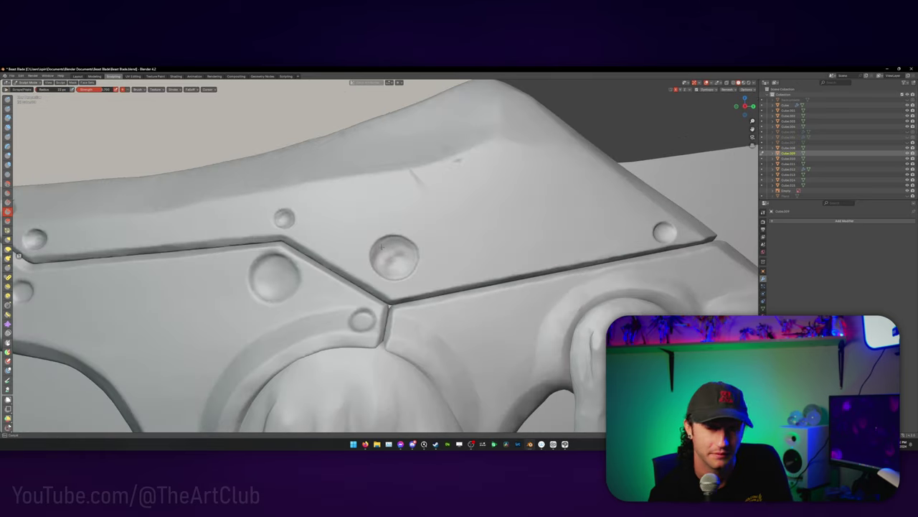
mouse_move(382, 247)
middle_mouse_down()
mouse_move(358, 237)
mouse_move(384, 248)
mouse_move(380, 254)
mouse_move(338, 247)
middle_mouse_up()
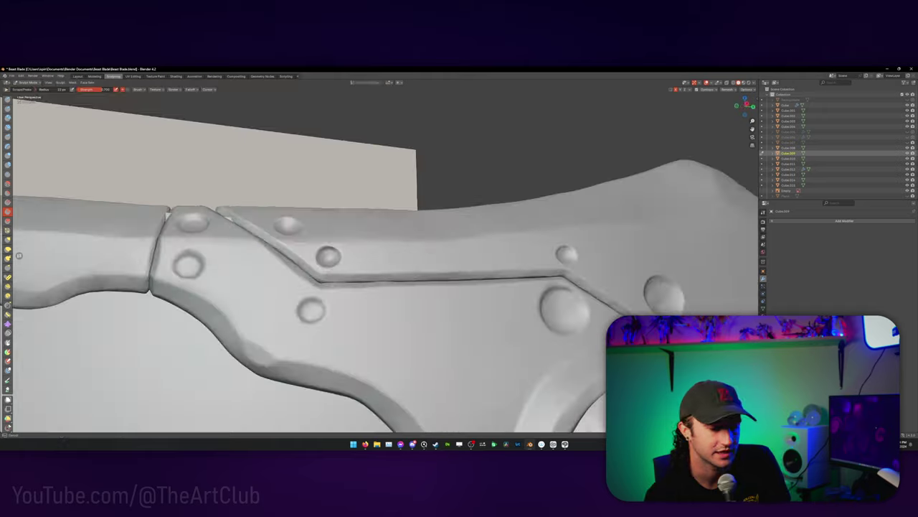
middle_click_drag(596, 223, 509, 227)
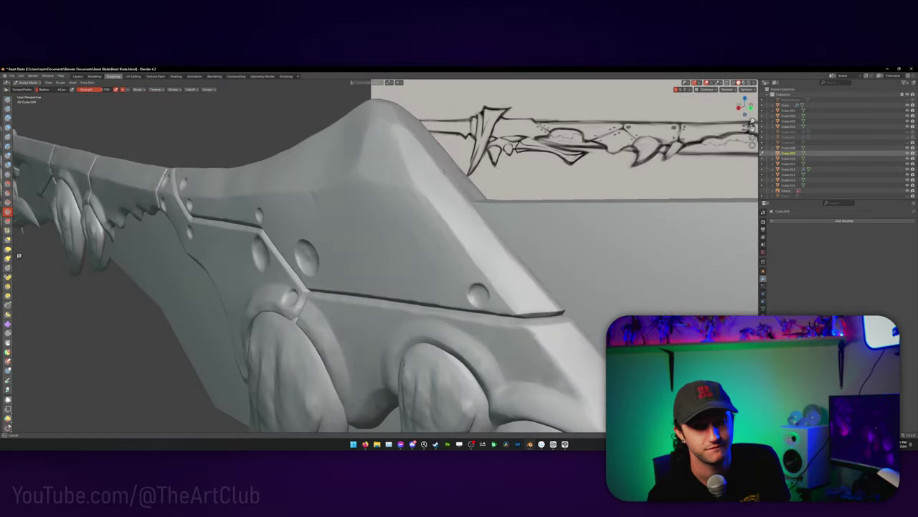
Step: Scrape the upper tip plate's sloped end and top ridge into cleaner planes and adjust the Dyntopo resolution
middle_click_drag(444, 171, 413, 175)
middle_click_drag(505, 291, 466, 280)
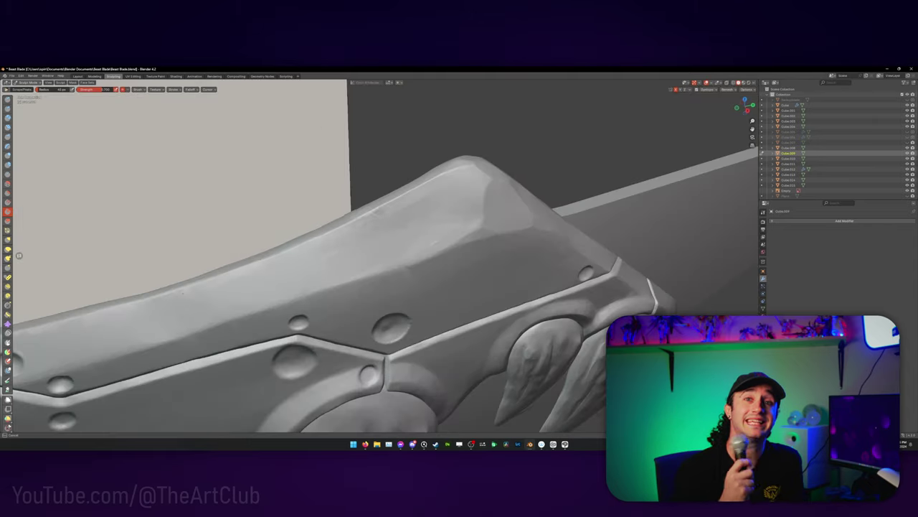
mouse_move(452, 246)
middle_mouse_down()
mouse_move(320, 264)
mouse_move(466, 229)
middle_mouse_up()
scroll(444, 222, "up", 8)
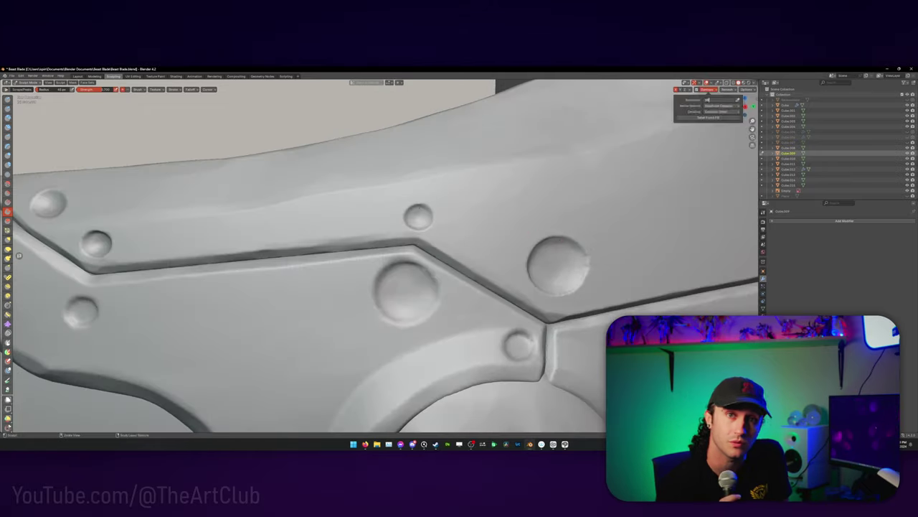
scroll(419, 214, "down", 10)
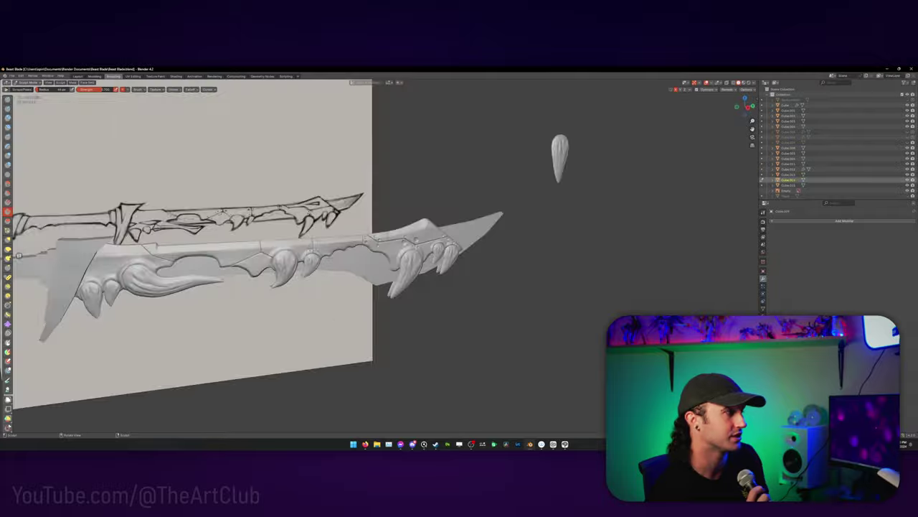
Step: Isolate the blade under the overlay and cut new edges across its mesh near the tip with the Knife tool
scroll(287, 236, "up", 5)
key("KP_Divide")
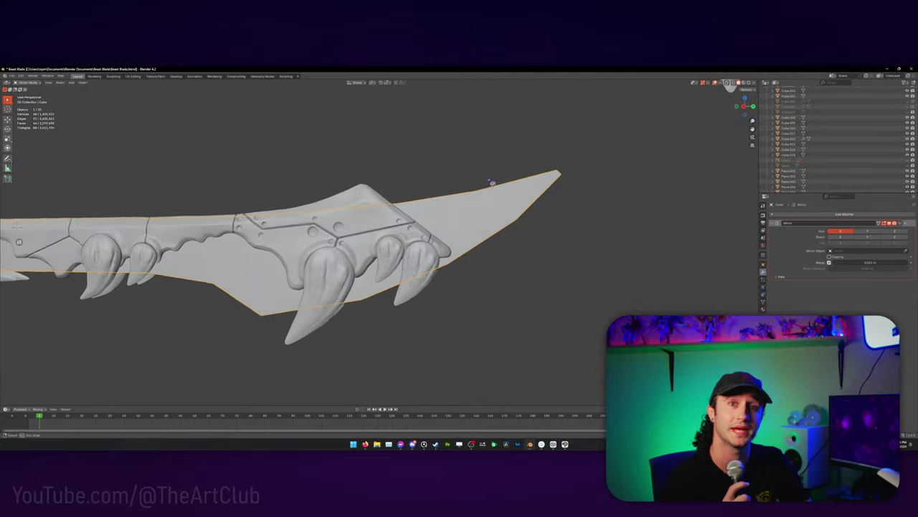
middle_click_drag(502, 208, 473, 246)
scroll(475, 246, "up", 2)
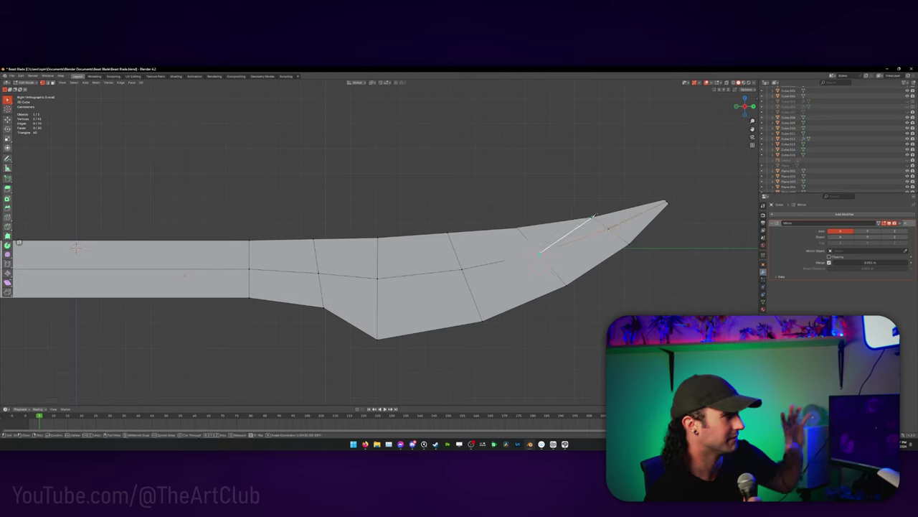
middle_click_drag(539, 253, 629, 277)
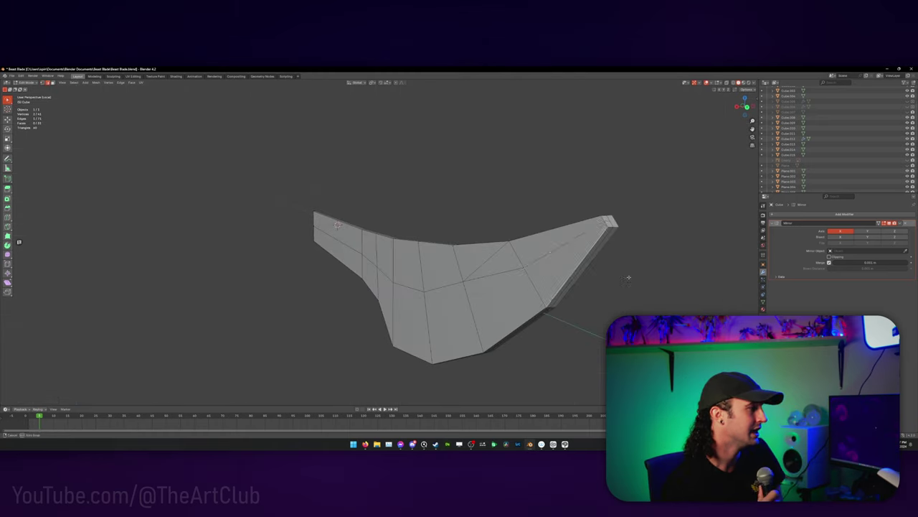
Step: Add a Subdivision Surface modifier to the blade and adjust the mean crease of its selected edges
middle_click_drag(550, 251, 252, 295)
key("n")
key("ctrl+2")
scroll(592, 271, "up", 2)
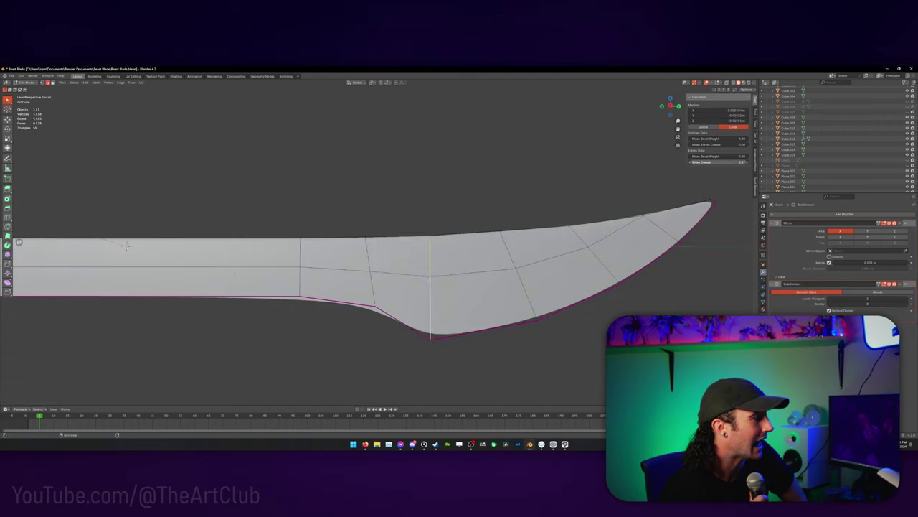
middle_click_drag(511, 206, 495, 263)
scroll(495, 263, "up", 4)
left_click_drag(718, 162, 693, 162)
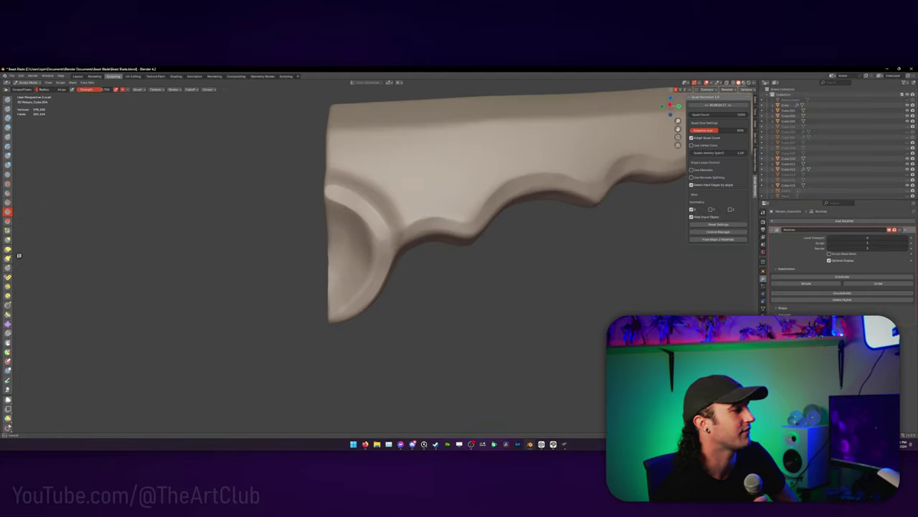
Step: Scrape the cut ends and edges of the quad-remeshed middle plate with the scalloped lower edge, then show the full sword
mouse_move(401, 237)
middle_mouse_down()
mouse_move(441, 234)
mouse_move(518, 192)
mouse_move(495, 201)
mouse_move(511, 183)
mouse_move(402, 230)
middle_mouse_up()
mouse_move(207, 306)
middle_mouse_down()
mouse_move(506, 246)
mouse_move(430, 273)
middle_mouse_up()
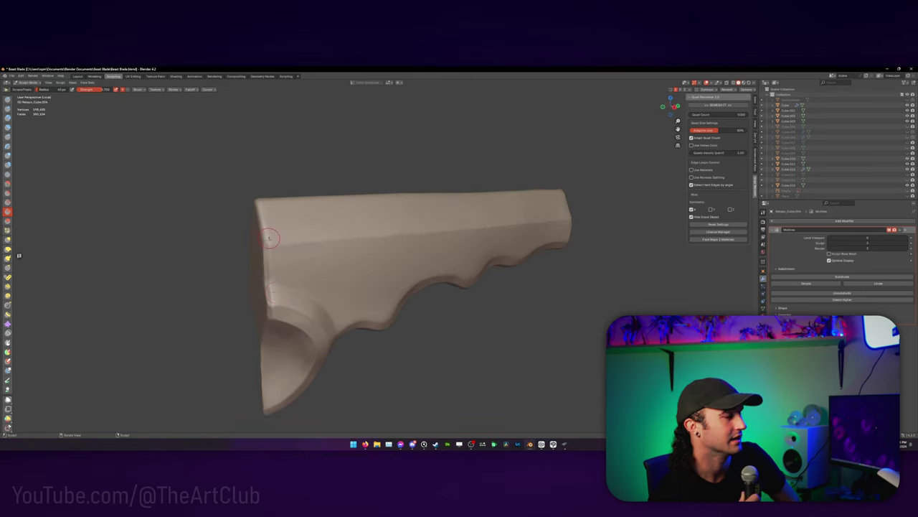
middle_click_drag(269, 239, 283, 231)
middle_click_drag(391, 239, 409, 272)
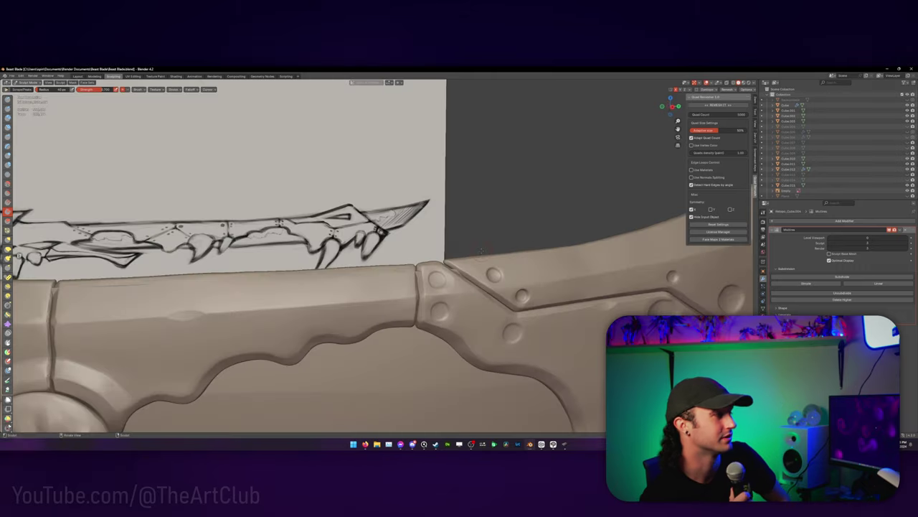
Step: Isolate the overlay plate with two tooth sockets and scrape its cut ends, top ridge and socket rims into cleaner planes
middle_click_drag(481, 249, 259, 320)
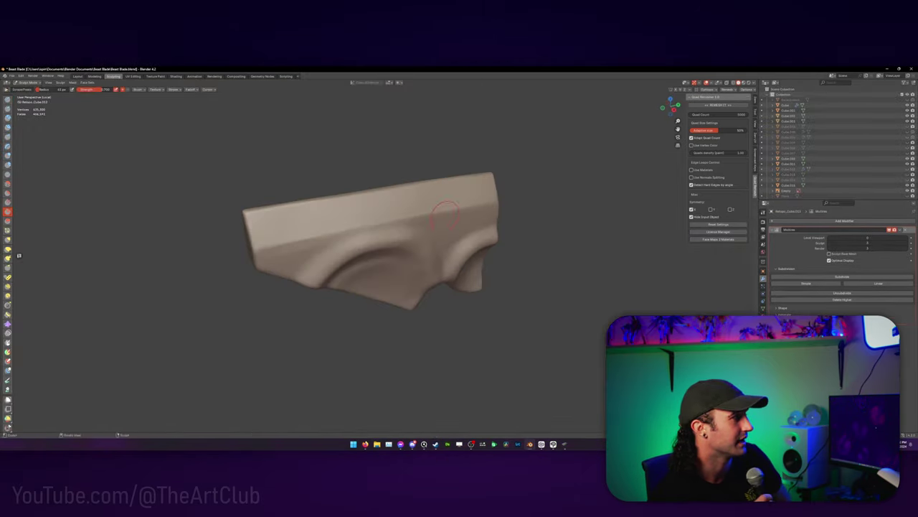
middle_click_drag(445, 215, 434, 204)
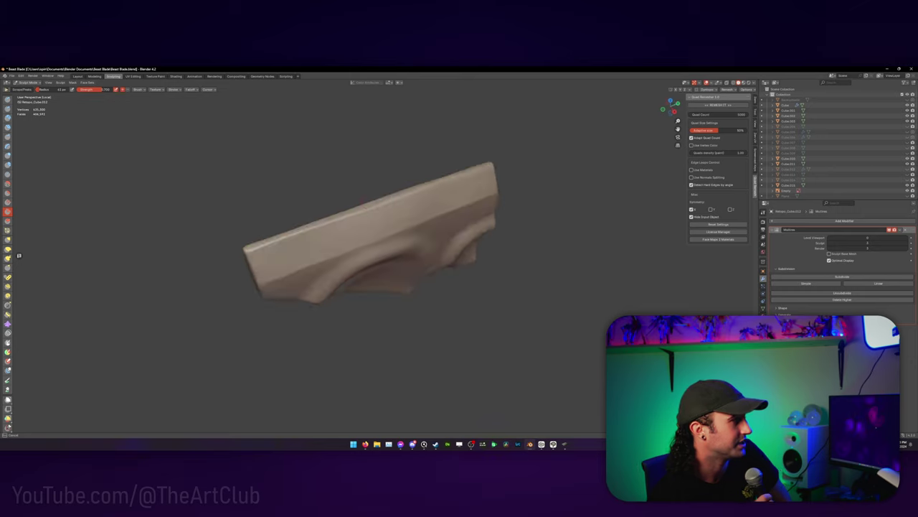
middle_click_drag(327, 284, 313, 289)
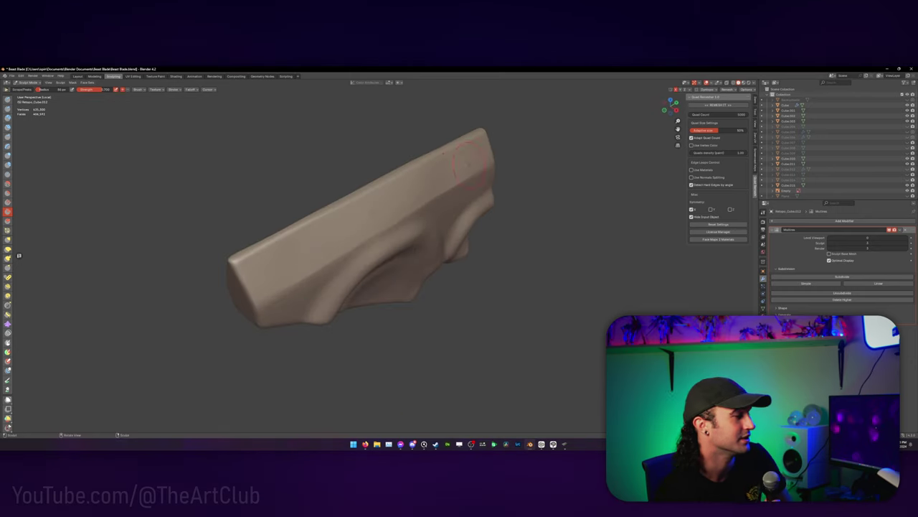
middle_click_drag(470, 161, 495, 126)
middle_click_drag(286, 268, 458, 238)
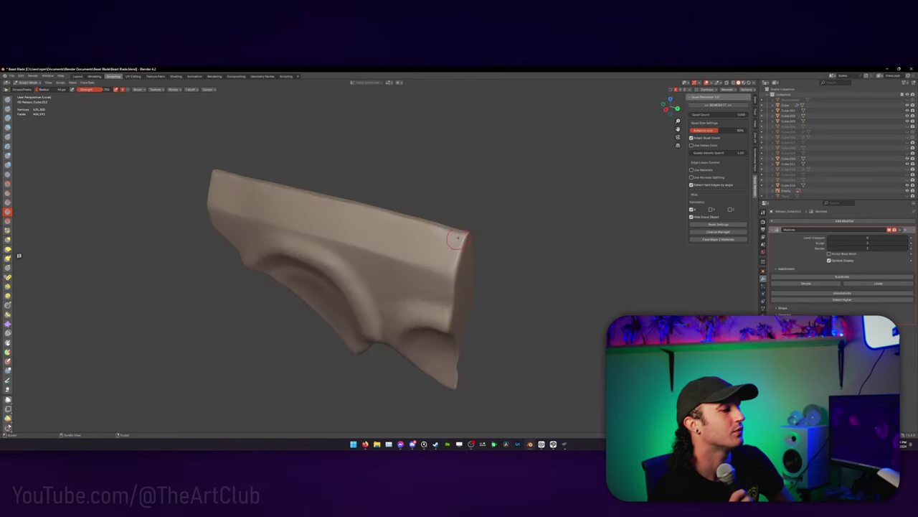
mouse_move(373, 258)
middle_mouse_down()
mouse_move(404, 235)
mouse_move(459, 244)
mouse_move(335, 244)
middle_mouse_up()
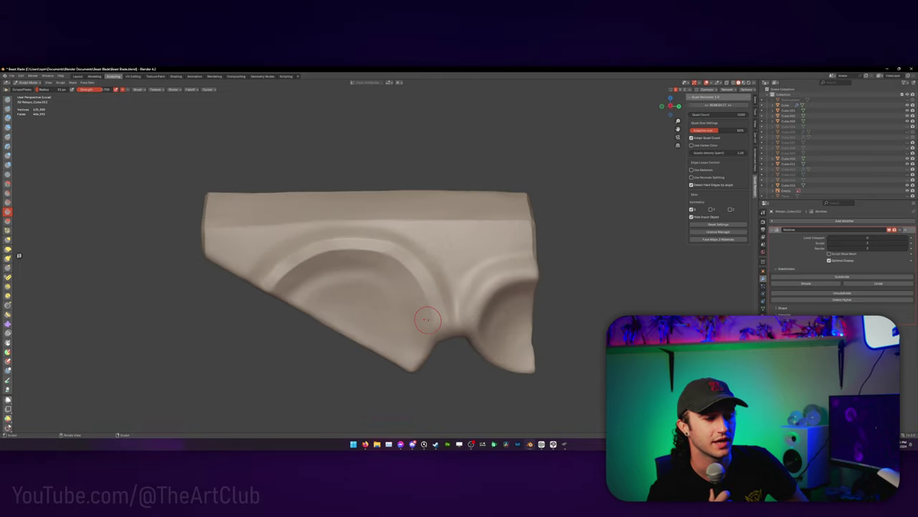
middle_click_drag(427, 319, 342, 239)
mouse_move(388, 256)
middle_mouse_down()
mouse_move(496, 276)
mouse_move(496, 246)
mouse_move(231, 205)
mouse_move(517, 203)
middle_mouse_up()
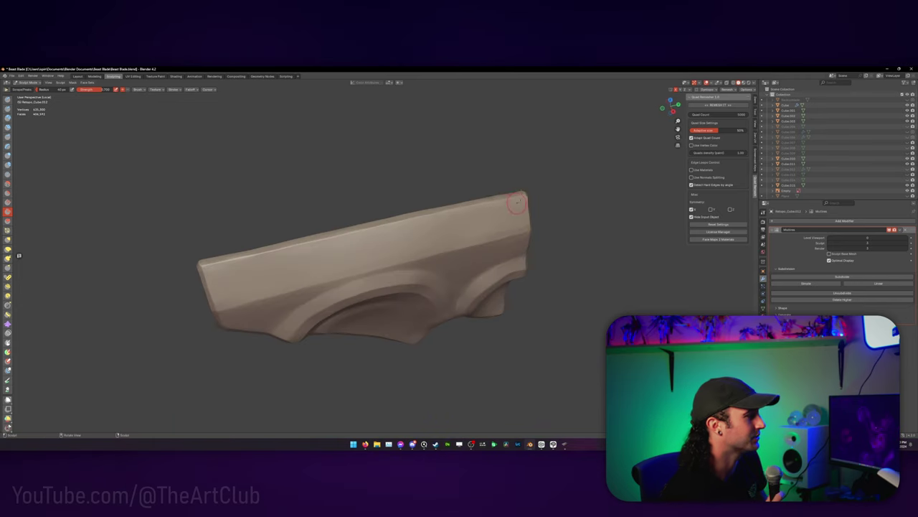
Step: Sculpt small round dimples along both sides of the vertical seam beside the two-socket plate with Clay Strips
key("KP_1")
scroll(428, 293, "up", 5)
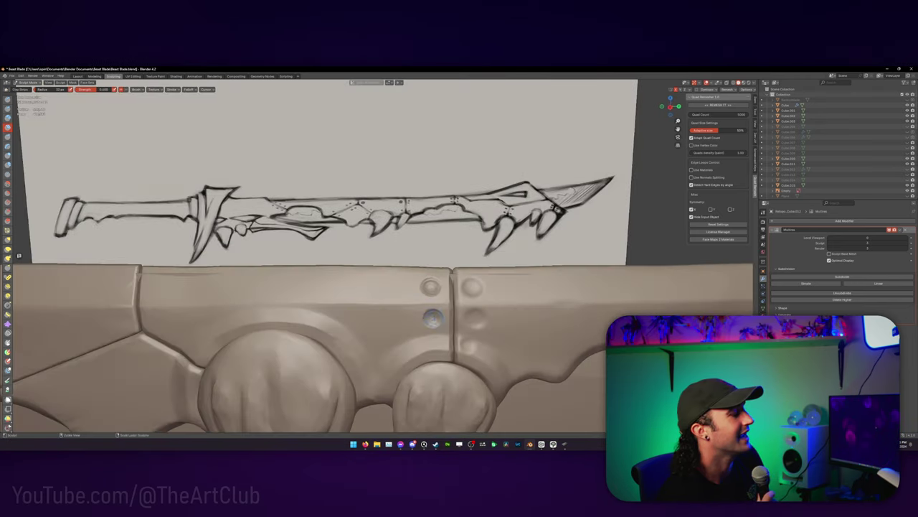
mouse_move(431, 318)
middle_mouse_down()
mouse_move(322, 322)
mouse_move(254, 309)
mouse_move(434, 344)
mouse_move(450, 331)
mouse_move(448, 256)
middle_mouse_up()
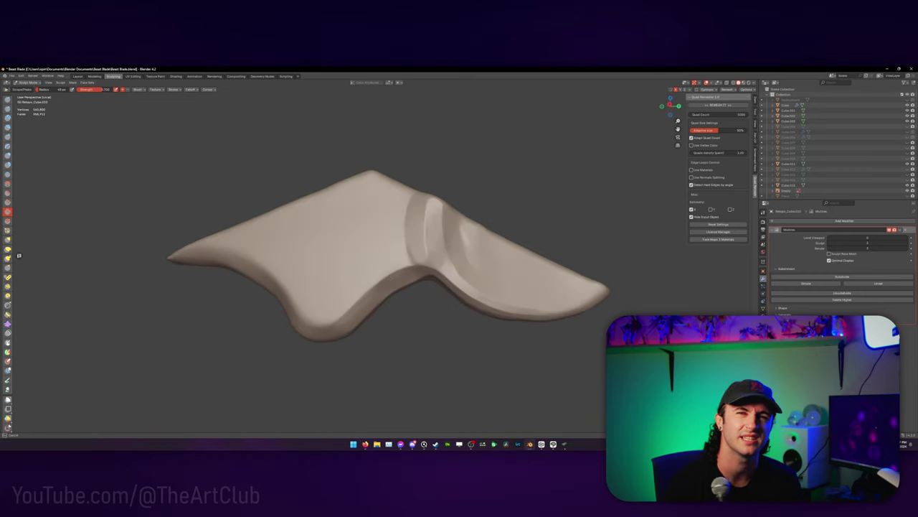
Step: Scrape the edges and raised ridge of the small pointed plate beside the middle tooth into hard bevels
mouse_move(310, 305)
middle_mouse_down()
mouse_move(287, 305)
mouse_move(310, 305)
middle_mouse_up()
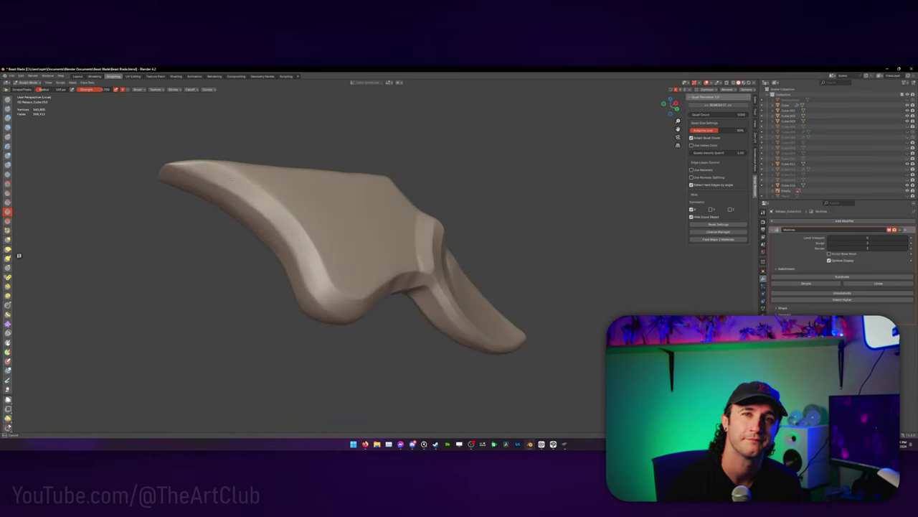
middle_click_drag(231, 180, 355, 196)
middle_click_drag(223, 287, 366, 262)
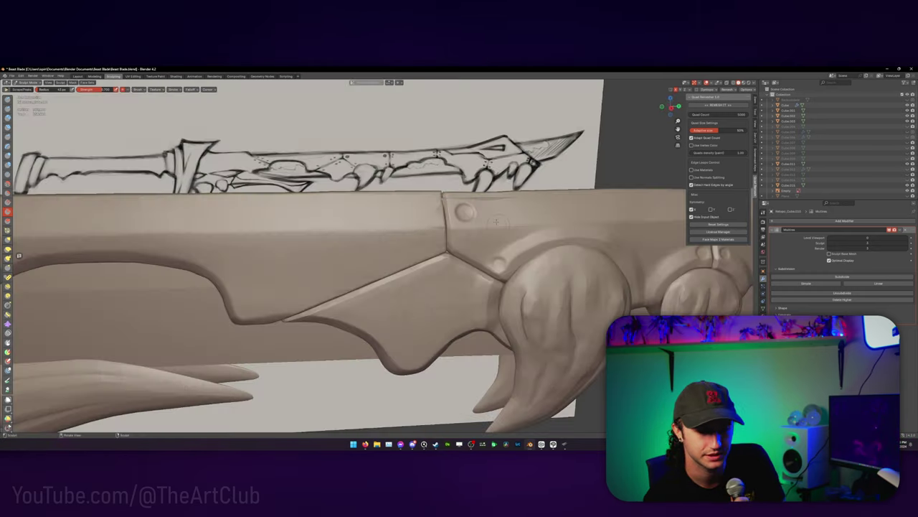
Step: Add small round dimples to the small pointed plate near its seam with the two-socket plate
scroll(371, 282, "up", 2)
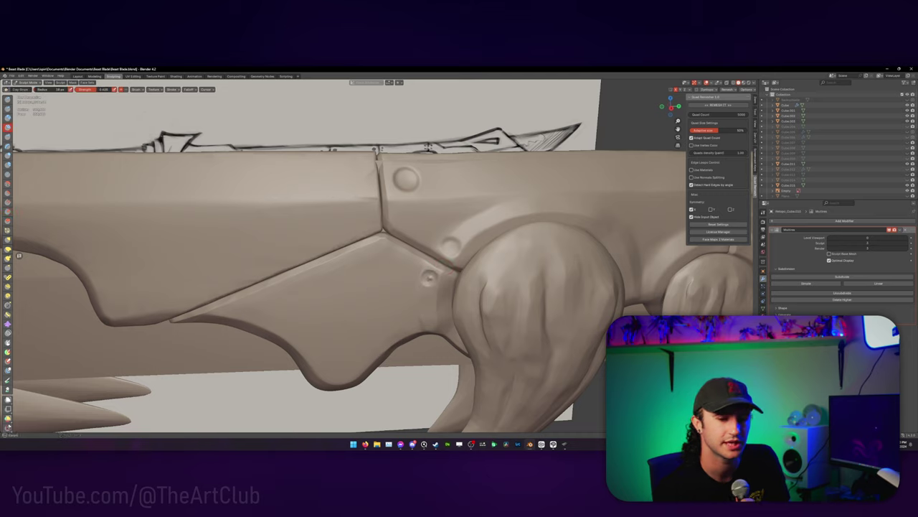
mouse_move(280, 351)
middle_mouse_down("shift")
mouse_move(375, 325)
mouse_move(390, 302)
mouse_move(368, 292)
middle_mouse_up("shift")
scroll(427, 223, "down", 10)
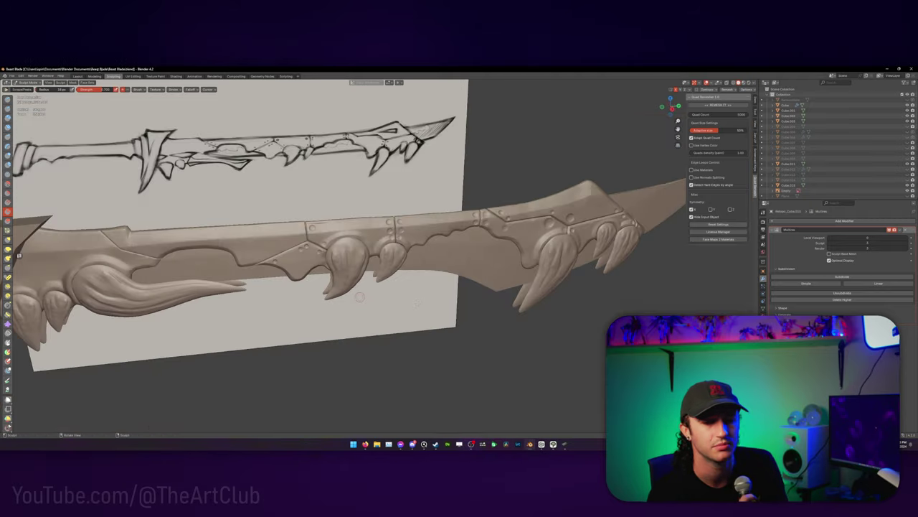
Step: Isolate the long plate with the arched lower edge and scrape its top ridge, cut ends and raised end notch
mouse_move(428, 222)
middle_mouse_down()
mouse_move(374, 237)
mouse_move(310, 228)
middle_mouse_up()
scroll(374, 236, "up", 3)
key("KP_Divide")
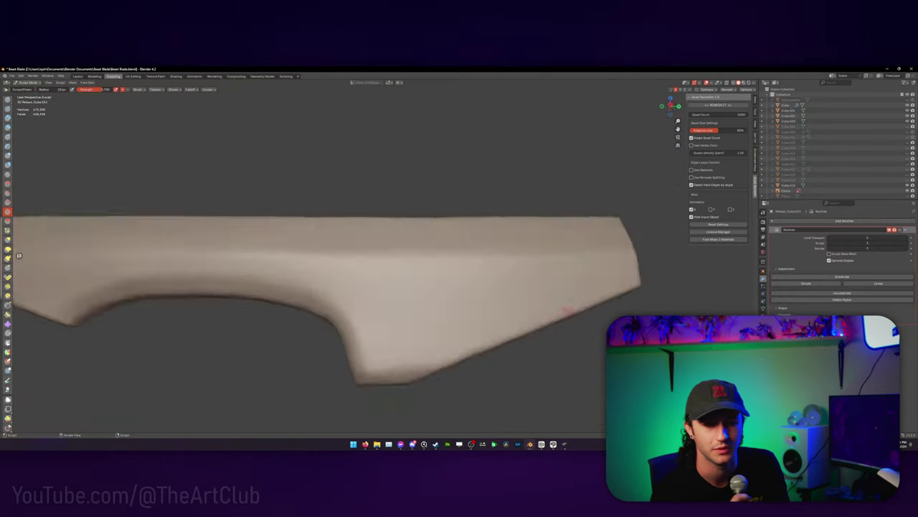
mouse_move(430, 273)
middle_mouse_down()
mouse_move(473, 266)
mouse_move(423, 201)
middle_mouse_up()
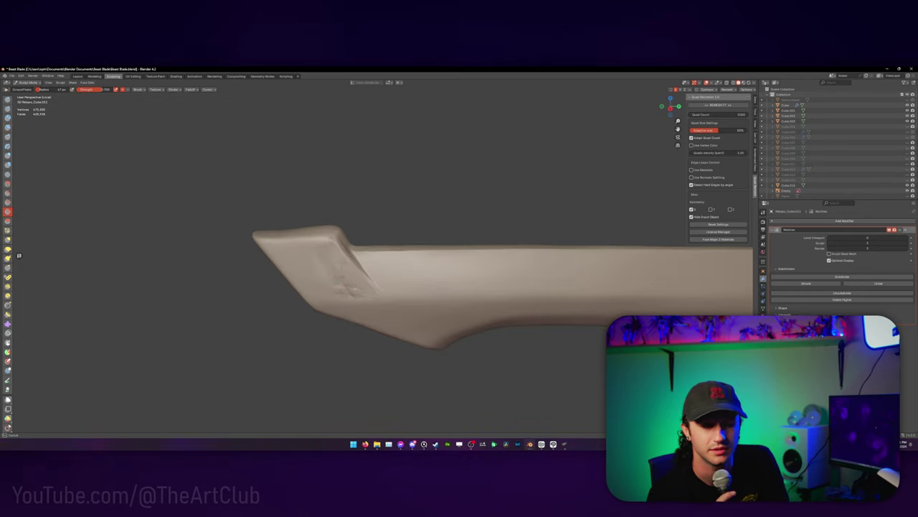
mouse_move(344, 229)
middle_mouse_down()
mouse_move(363, 246)
mouse_move(416, 252)
mouse_move(387, 258)
mouse_move(423, 251)
mouse_move(402, 256)
middle_mouse_up()
mouse_move(237, 273)
middle_mouse_down()
mouse_move(221, 277)
mouse_move(273, 259)
middle_mouse_up()
middle_click_drag(342, 248, 663, 247)
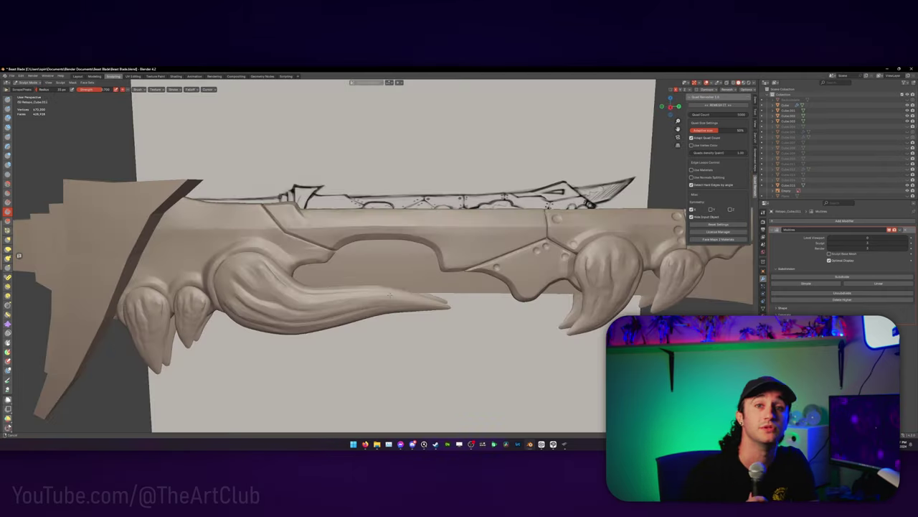
Step: Isolate the guard-end plate with three tooth sockets and scrape its top ridge, socket rims and pointed end into cleaner planes
scroll(442, 295, "up", 3)
middle_click_drag(422, 310, 517, 305)
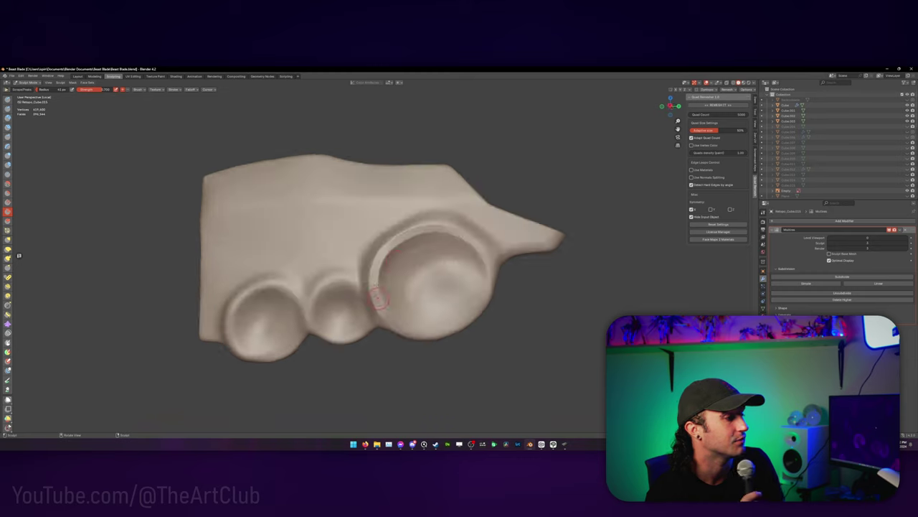
middle_click_drag(305, 310, 311, 312)
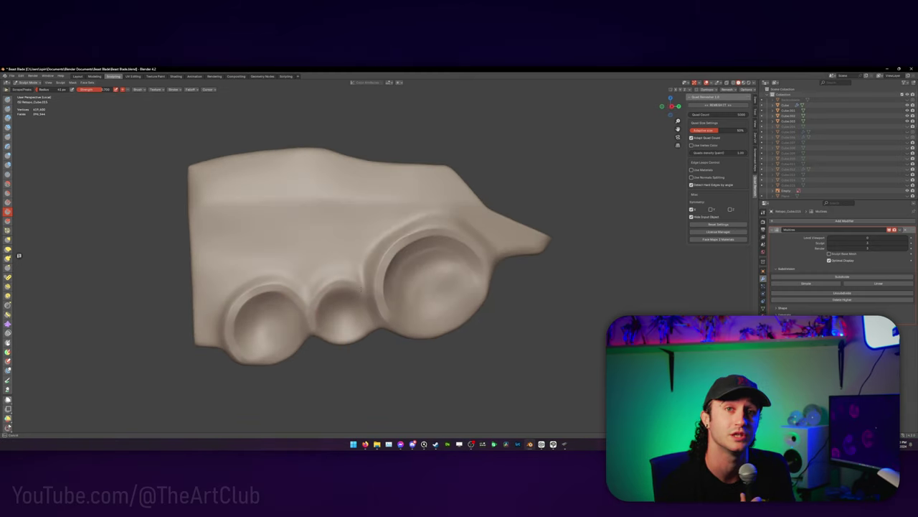
mouse_move(361, 287)
middle_mouse_down()
mouse_move(380, 242)
mouse_move(456, 229)
mouse_move(493, 243)
mouse_move(471, 248)
mouse_move(536, 208)
mouse_move(510, 173)
mouse_move(476, 205)
mouse_move(431, 216)
mouse_move(331, 156)
middle_mouse_up()
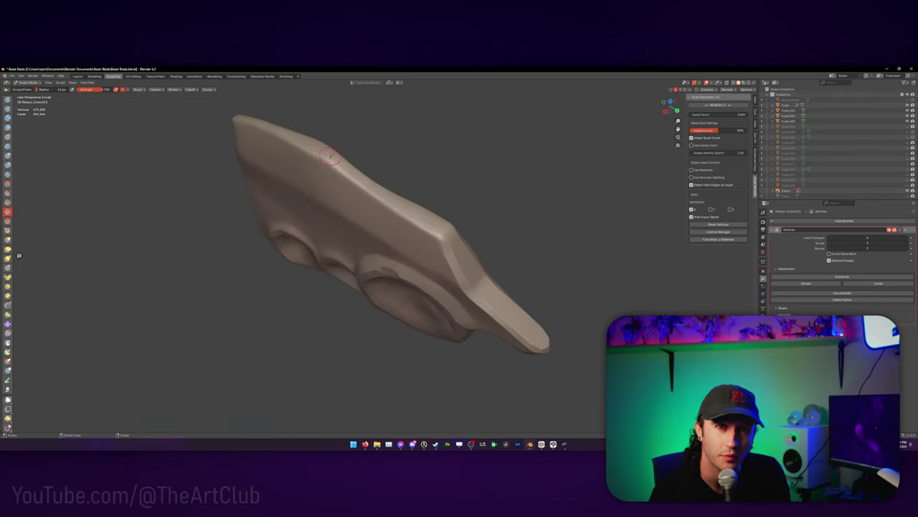
mouse_move(436, 237)
middle_mouse_down()
mouse_move(401, 243)
mouse_move(417, 238)
middle_mouse_up()
middle_click_drag(251, 208, 300, 302)
middle_click_drag(226, 288, 310, 295)
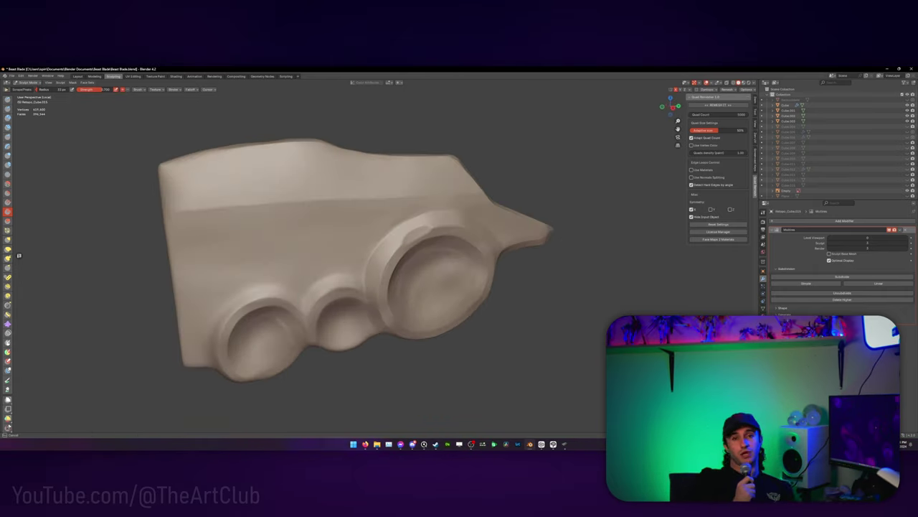
Step: Sculpt round dimples along both sides of the sloped seam between the three-socket plate and the long plate
mouse_move(234, 303)
middle_mouse_down()
mouse_move(415, 320)
mouse_move(287, 319)
middle_mouse_up()
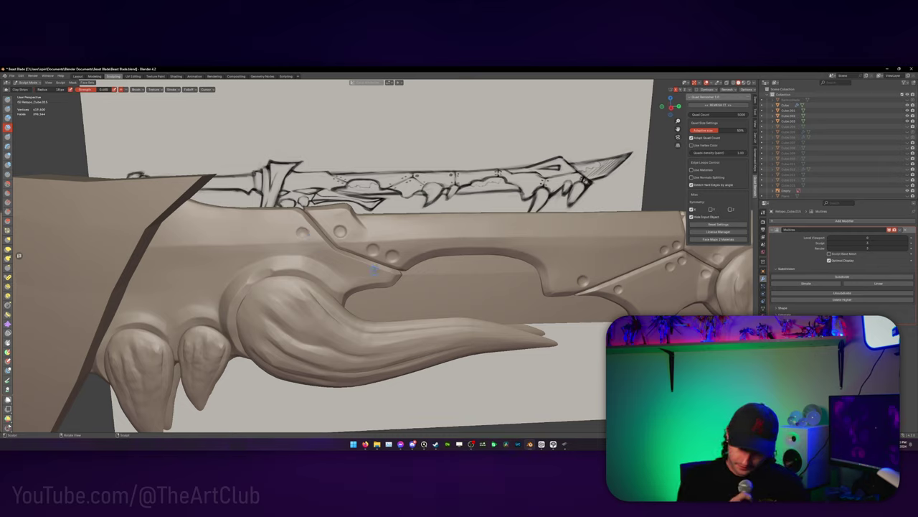
scroll(344, 259, "up", 4)
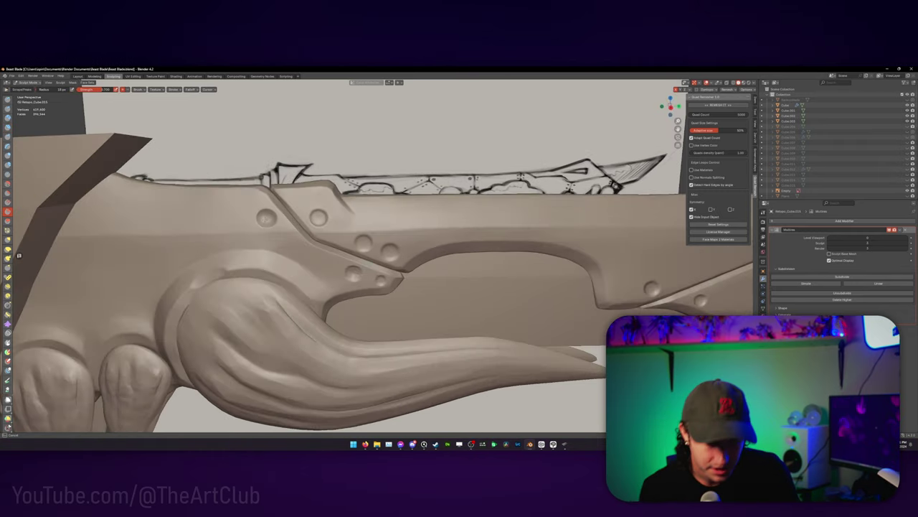
scroll(345, 259, "down", 6)
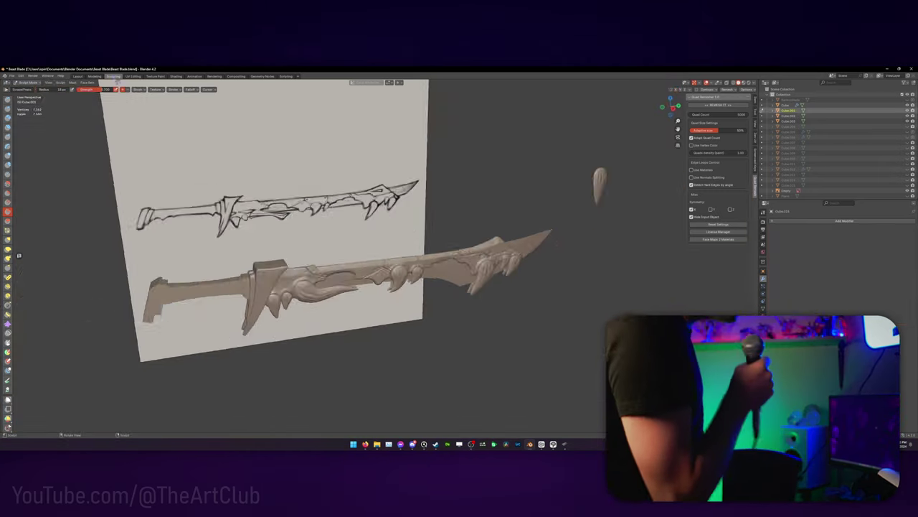
Step: Voxel-remesh the isolated guard at a finer resolution, sharpen the creases between its overlapping layers with Draw Sharp, and save the file
middle_click_drag(430, 258, 699, 113)
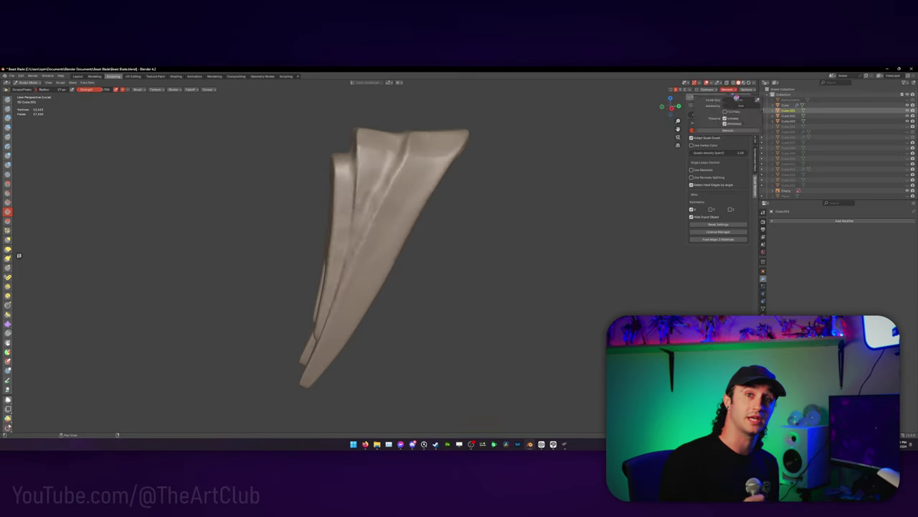
key("r")
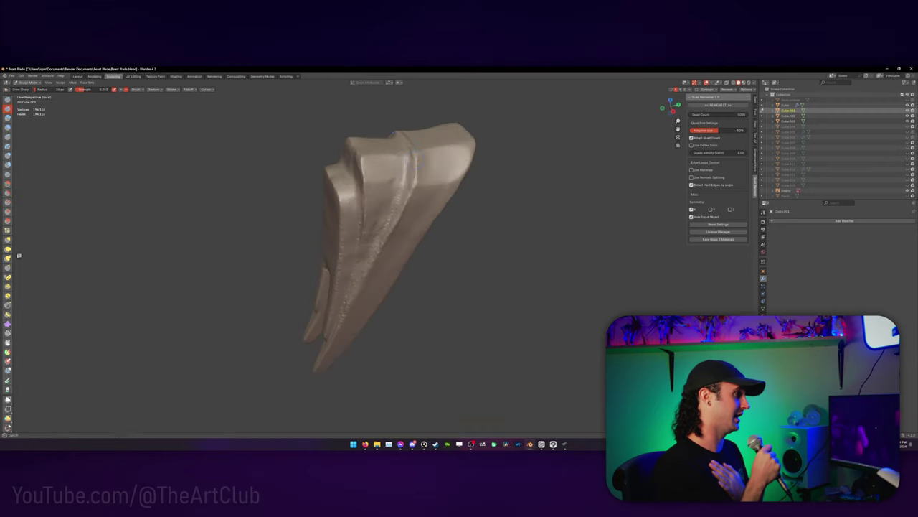
middle_click_drag(406, 158, 359, 149)
mouse_move(345, 254)
middle_mouse_down()
mouse_move(317, 249)
mouse_move(409, 147)
middle_mouse_up()
key("ctrl+s")
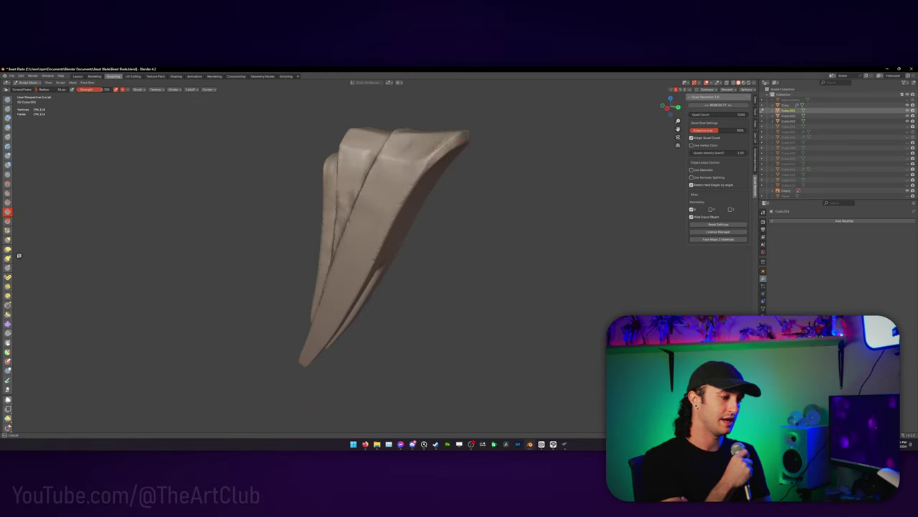
Step: Scrape the largest layer on the blade side of the guard into flat planes with a bevelled upper edge
middle_click_drag(452, 172, 429, 176)
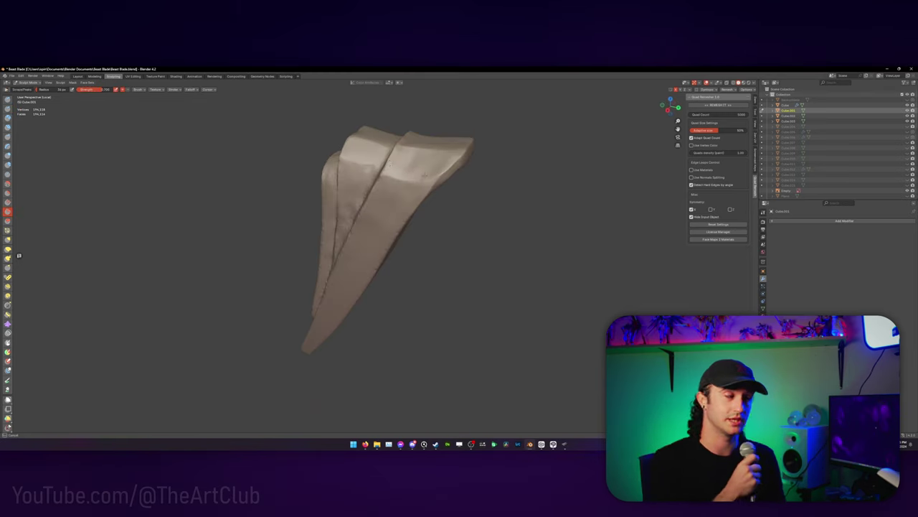
mouse_move(425, 175)
middle_mouse_down()
mouse_move(390, 199)
mouse_move(356, 256)
mouse_move(391, 246)
mouse_move(435, 198)
middle_mouse_up()
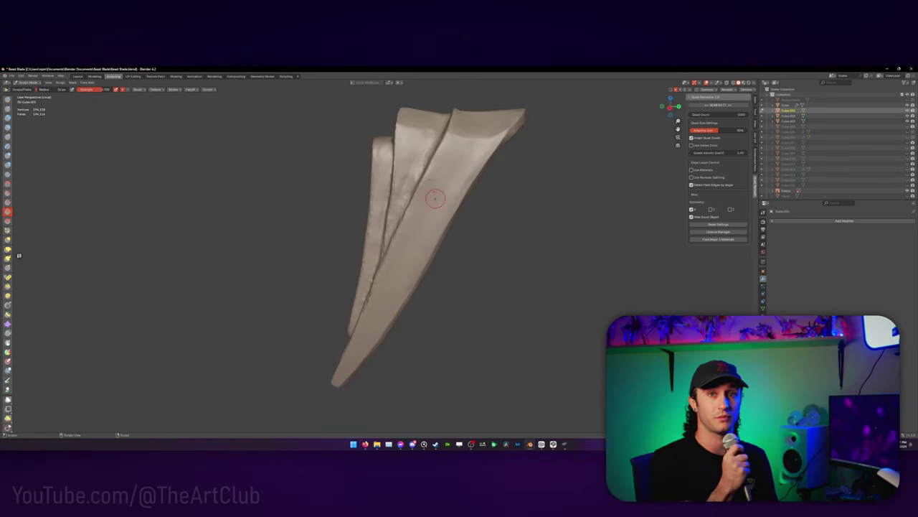
mouse_move(402, 226)
middle_mouse_down()
mouse_move(481, 204)
mouse_move(416, 226)
middle_mouse_up()
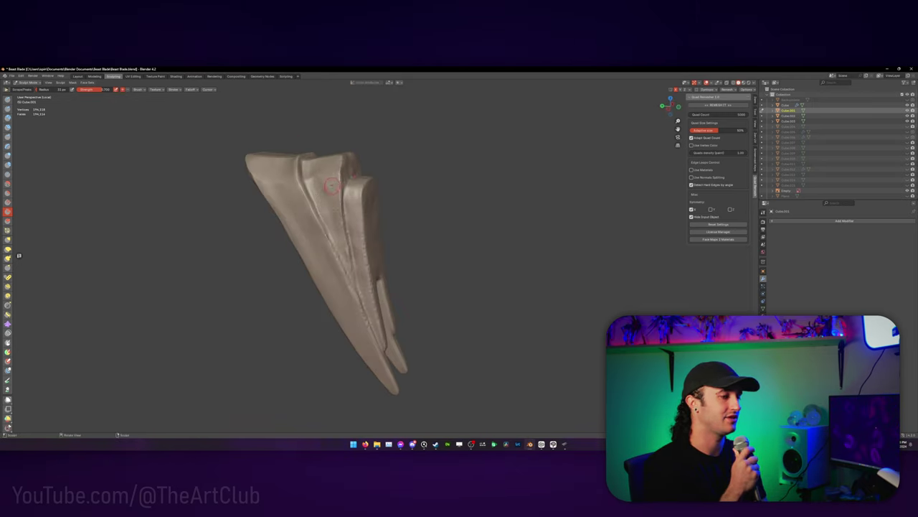
Step: Scrape the guard's opposite side, defining the planes and top edges of its stacked layers
middle_click_drag(331, 186, 298, 195)
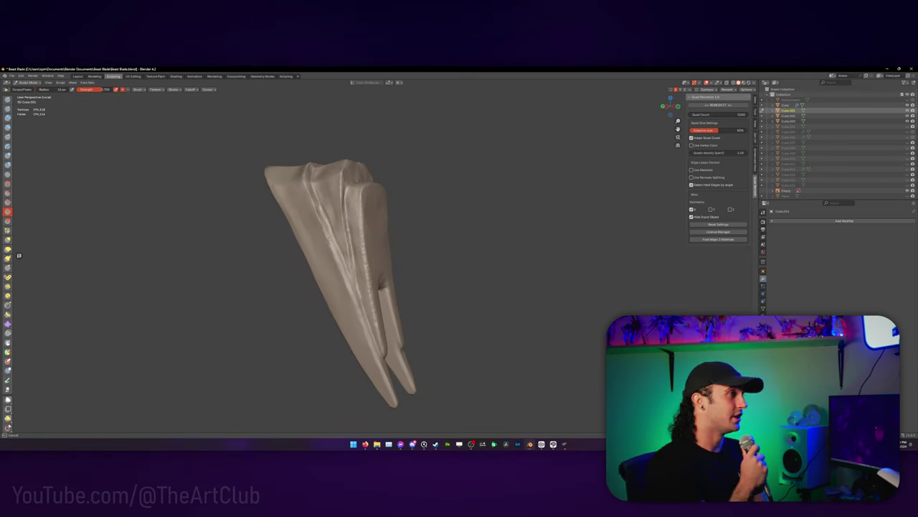
mouse_move(316, 229)
middle_mouse_down()
mouse_move(327, 245)
mouse_move(308, 238)
mouse_move(317, 231)
middle_mouse_up()
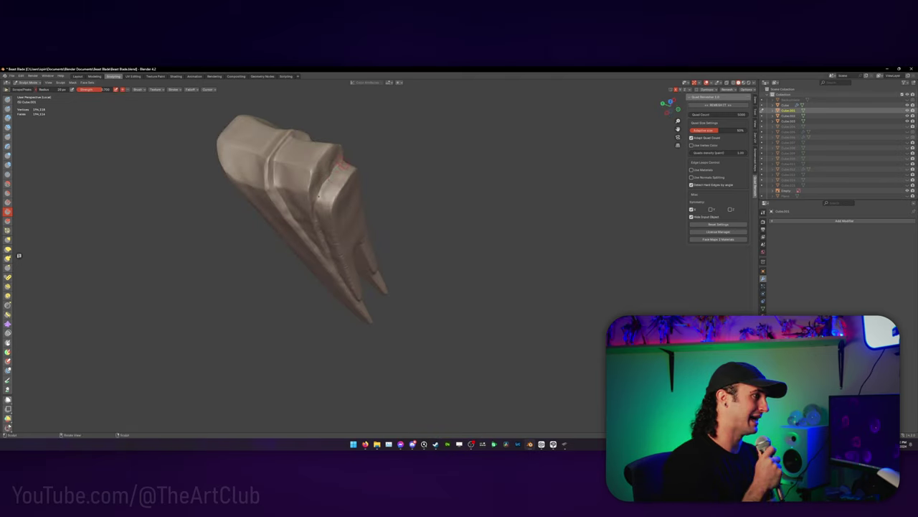
mouse_move(319, 196)
middle_mouse_down()
mouse_move(338, 184)
mouse_move(242, 220)
middle_mouse_up()
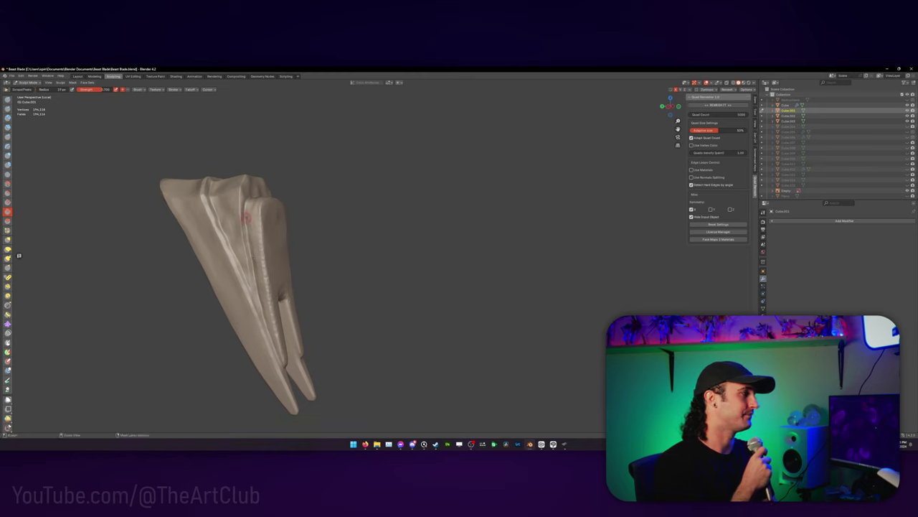
mouse_move(242, 220)
middle_mouse_down()
mouse_move(246, 204)
mouse_move(237, 208)
middle_mouse_up()
Step: Refine the guard's smaller layers and rear prongs with Clay Strips and Scrape, then show it with the whole sword
key("c")
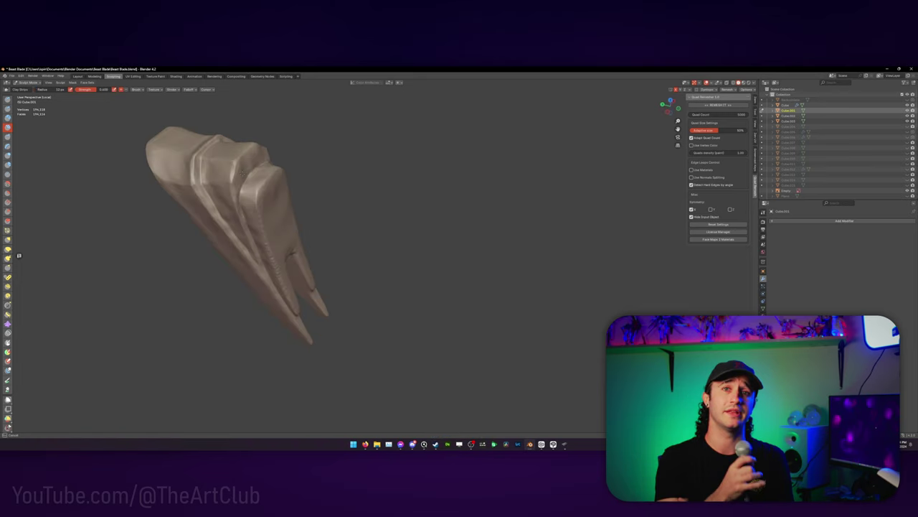
key("s")
mouse_move(261, 165)
middle_mouse_down()
mouse_move(250, 185)
mouse_move(273, 233)
middle_mouse_up()
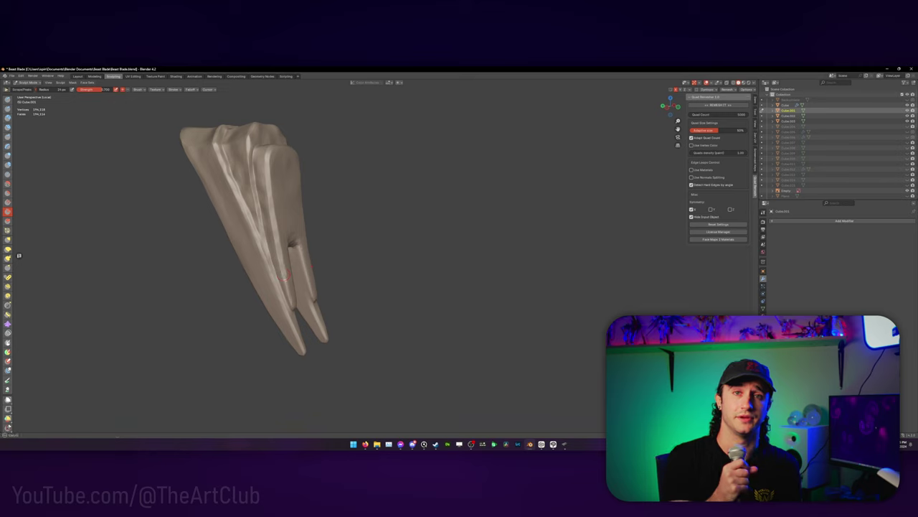
middle_click_drag(284, 276, 335, 307)
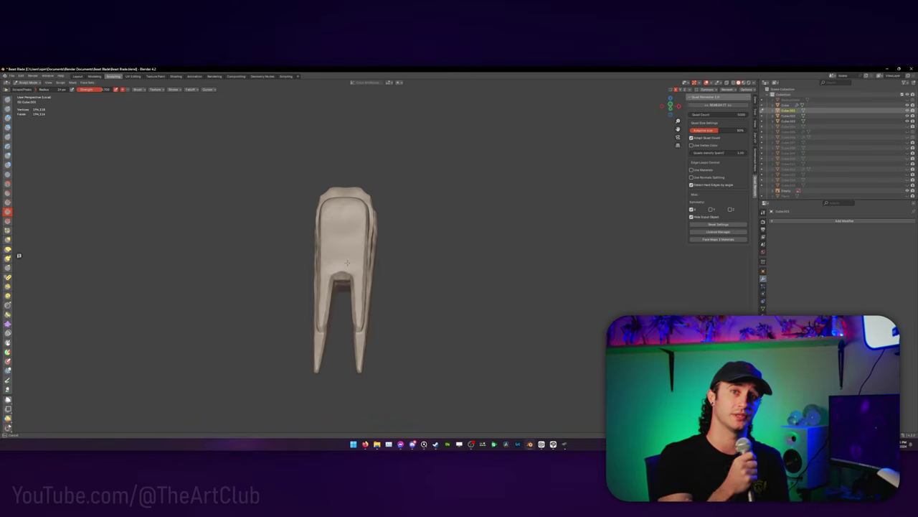
middle_click_drag(346, 263, 241, 227)
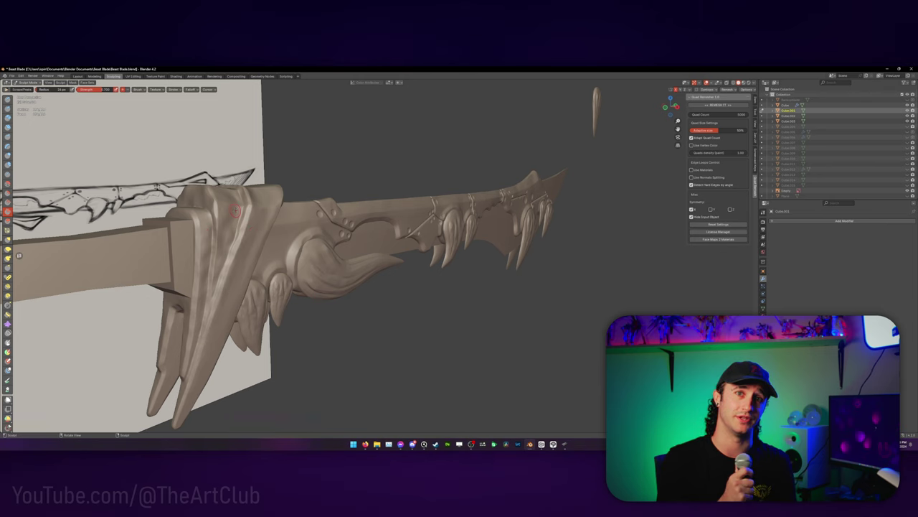
Step: Refine the isolated guard's layers and the long paired prongs with Scrape and Clay Strips from several sides
mouse_move(234, 210)
middle_mouse_down()
mouse_move(215, 205)
mouse_move(257, 192)
mouse_move(267, 208)
mouse_move(280, 195)
mouse_move(295, 198)
mouse_move(290, 202)
middle_mouse_up()
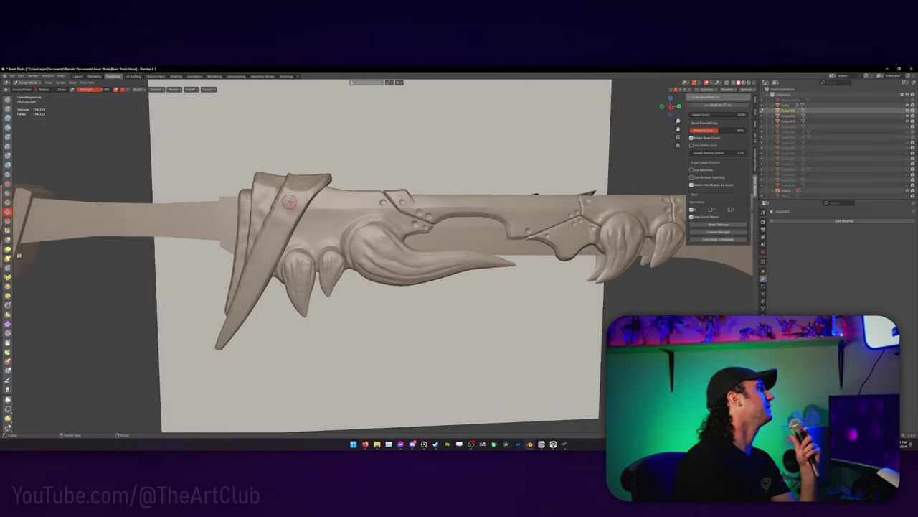
mouse_move(325, 178)
middle_mouse_down()
mouse_move(256, 246)
mouse_move(323, 310)
mouse_move(337, 234)
mouse_move(405, 227)
mouse_move(380, 247)
middle_mouse_up()
key("c")
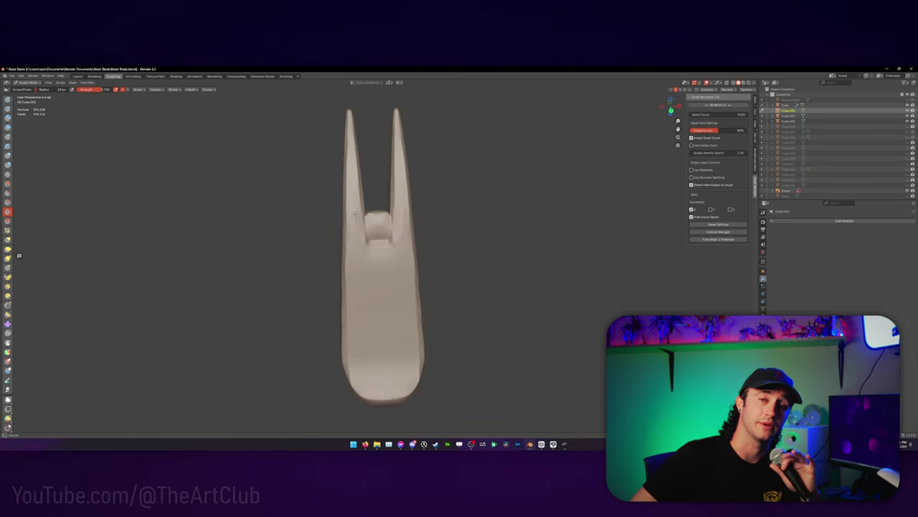
middle_click_drag(354, 214, 369, 252)
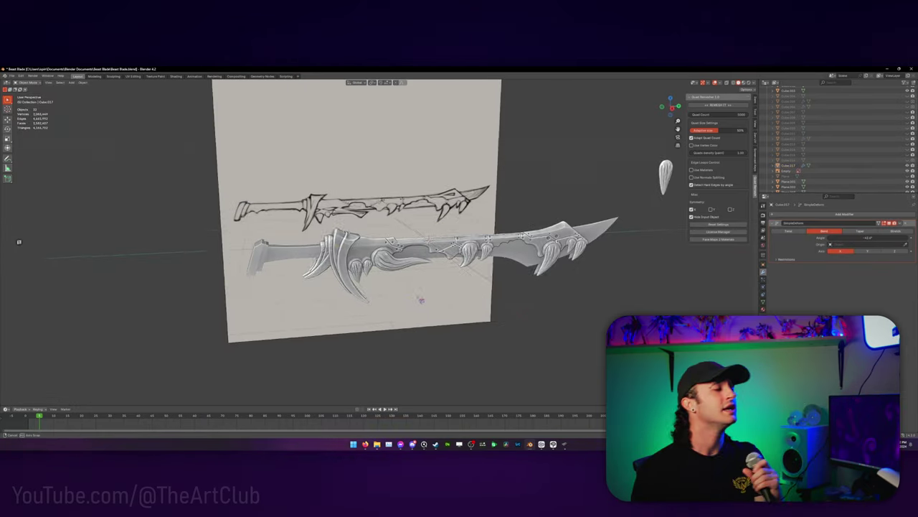
Step: Curve the guard's prongs and the new pommel piece with Simple Deform modifiers set to Bend on the X axis
middle_click_drag(421, 301, 441, 267)
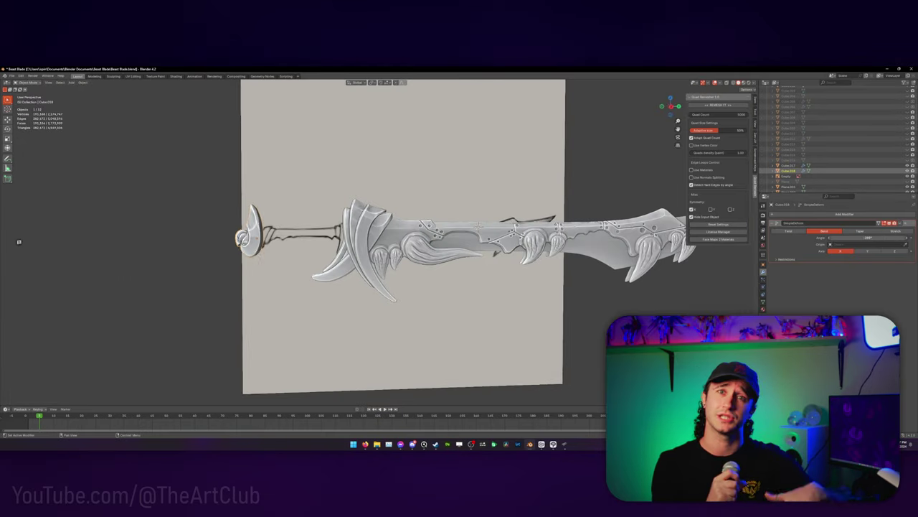
left_click(844, 214)
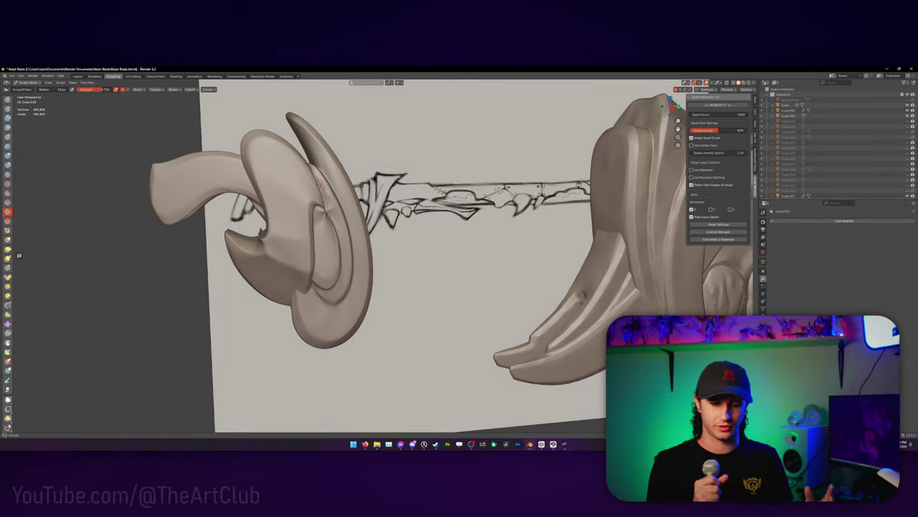
Step: Sculpt the pommel's overlapping curved layers with Scrape and Clay Strips, defining the recesses between them
middle_click_drag(319, 183, 336, 225)
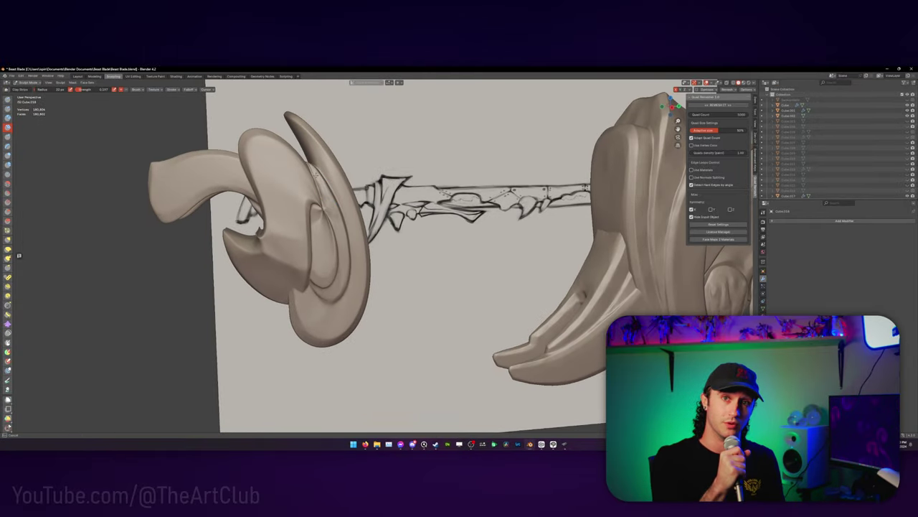
mouse_move(315, 175)
middle_mouse_down()
mouse_move(374, 216)
mouse_move(516, 215)
mouse_move(474, 205)
middle_mouse_up()
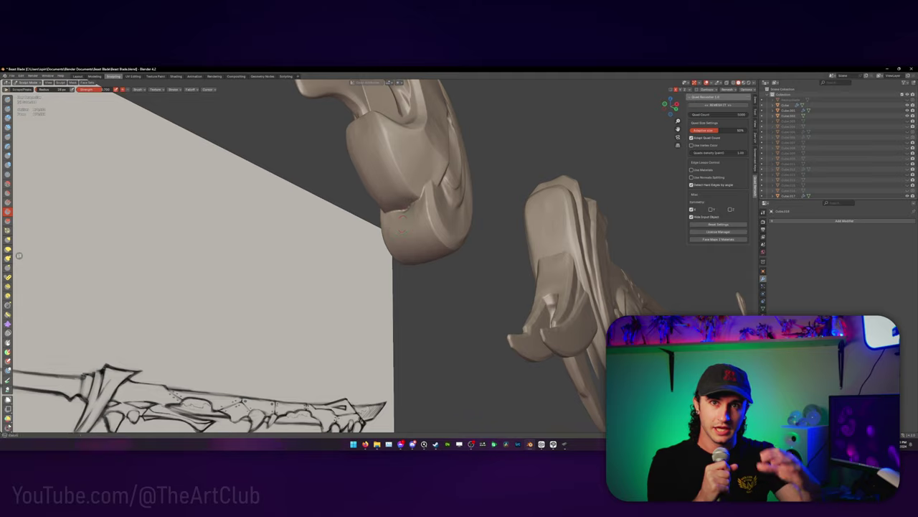
mouse_move(415, 206)
middle_mouse_down()
mouse_move(297, 262)
mouse_move(272, 258)
mouse_move(316, 255)
mouse_move(280, 258)
mouse_move(263, 132)
mouse_move(316, 161)
middle_mouse_up()
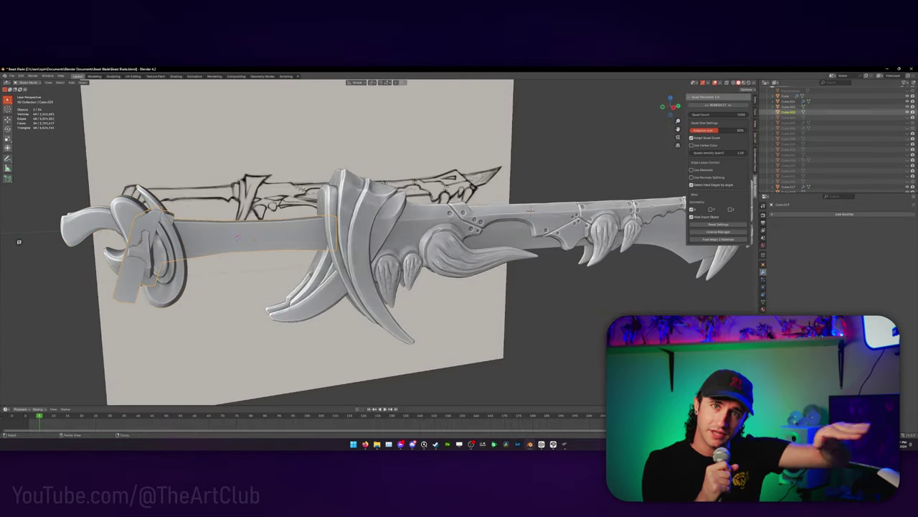
Step: Isolate the handle block and open its mesh in Edit Mode
key("KP_Divide")
key("Tab")
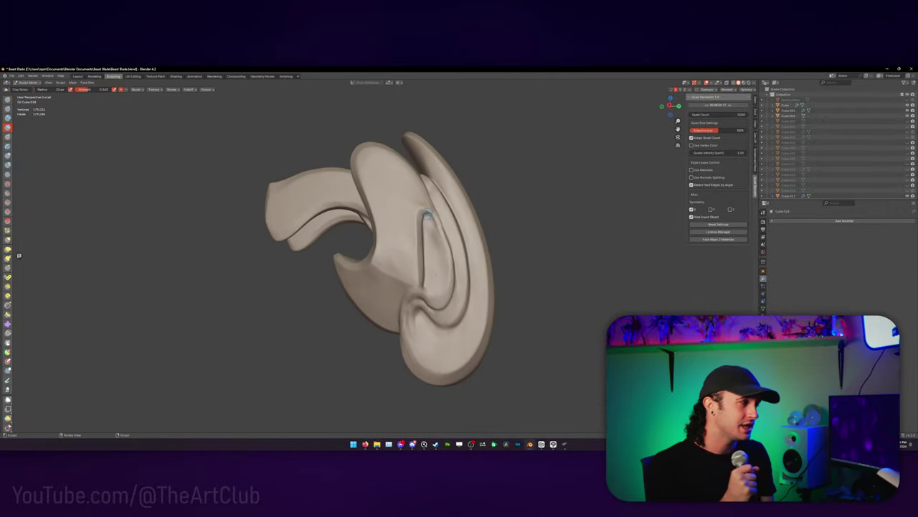
Step: Voxel-remesh the pommel at a finer resolution and smooth its layers and grooves into planes with Scrape and Fill
key("r")
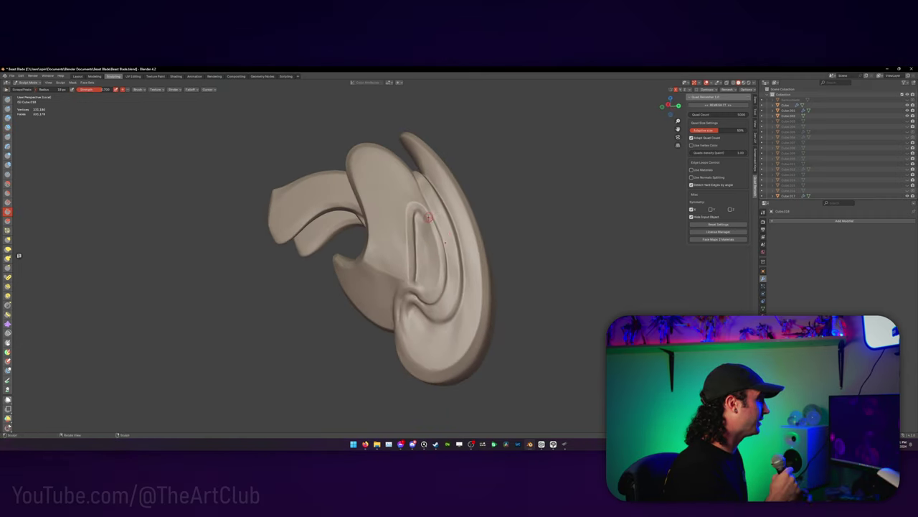
middle_click_drag(428, 216, 402, 225, "shift")
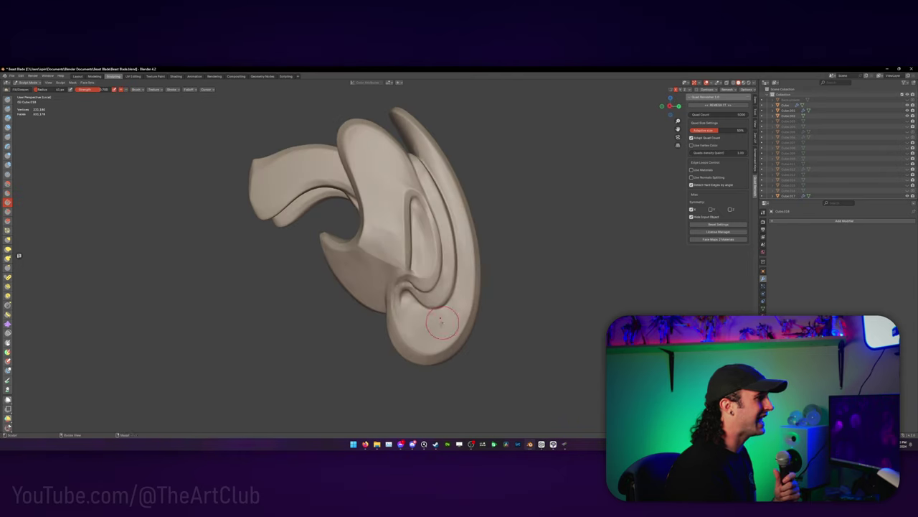
mouse_move(387, 287)
middle_mouse_down()
mouse_move(416, 300)
mouse_move(425, 149)
mouse_move(435, 140)
middle_mouse_up()
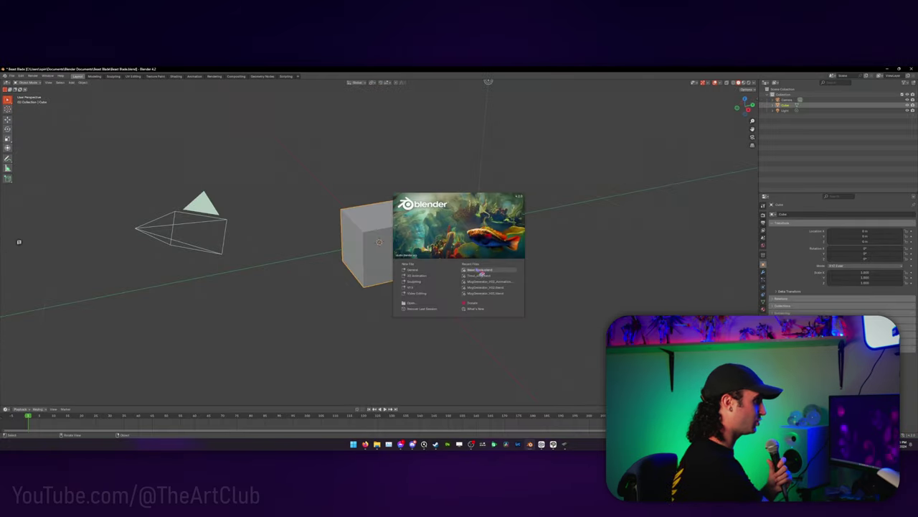
Step: Reopen the recent Beast Blade file and scrape bevelled edges along the pommel's lower lobe and layers
left_click(480, 270)
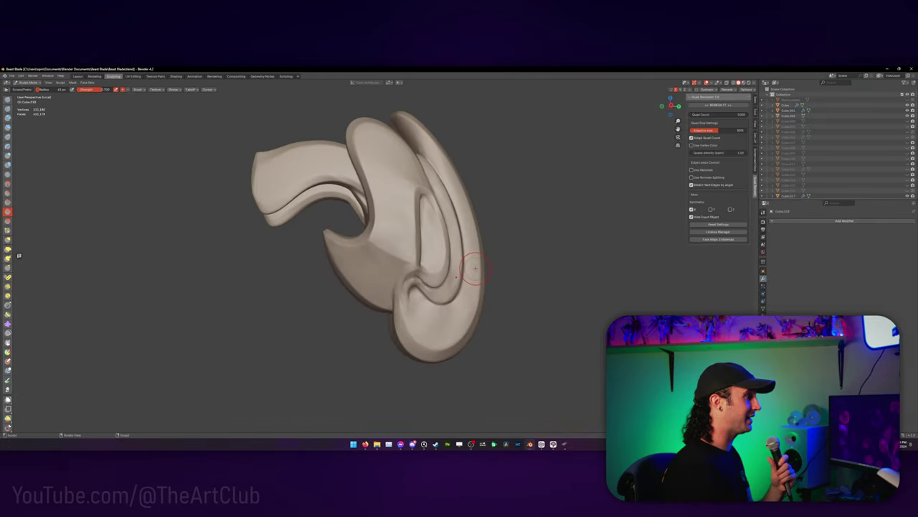
scroll(434, 268, "up", 2)
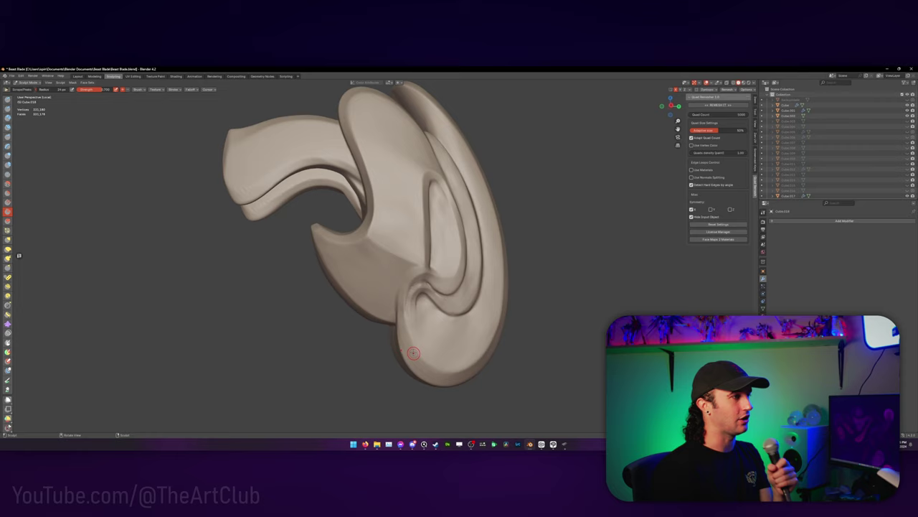
middle_click_drag(416, 215, 560, 220)
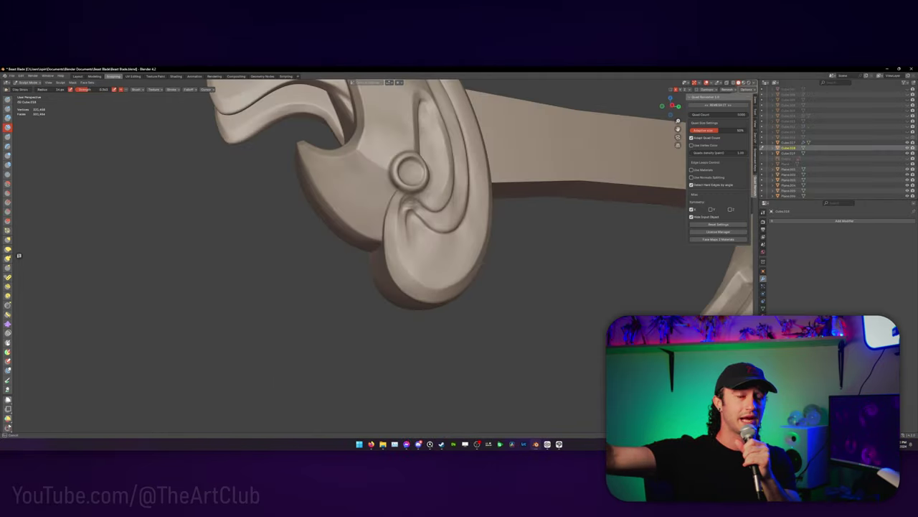
Step: Clean up the surfaces around the pommel's round stud and the swirl beneath it with Clay Strips and Scrape
mouse_move(388, 216)
middle_mouse_down()
mouse_move(362, 235)
mouse_move(385, 237)
middle_mouse_up()
key("shift+t")
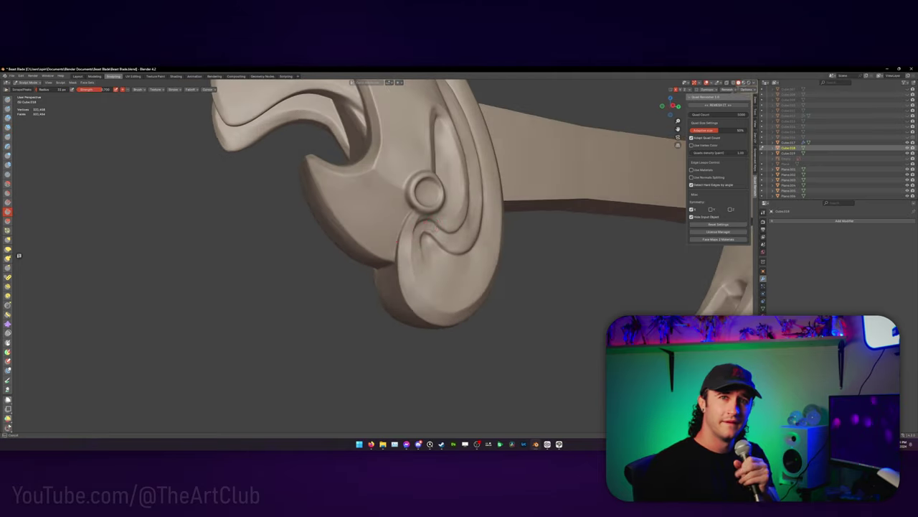
middle_click_drag(402, 194, 398, 251)
scroll(398, 251, "down", 4)
scroll(393, 339, "up", 4)
scroll(393, 338, "down", 6)
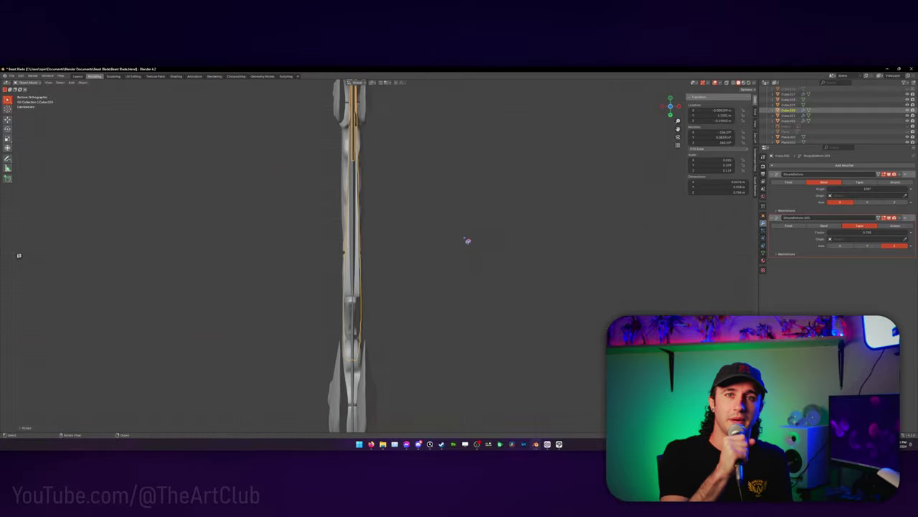
Step: Apply the transform of the rotated piece that carries the Bend and Taper Simple Deform modifiers
key("ctrl+a")
left_click(430, 265)
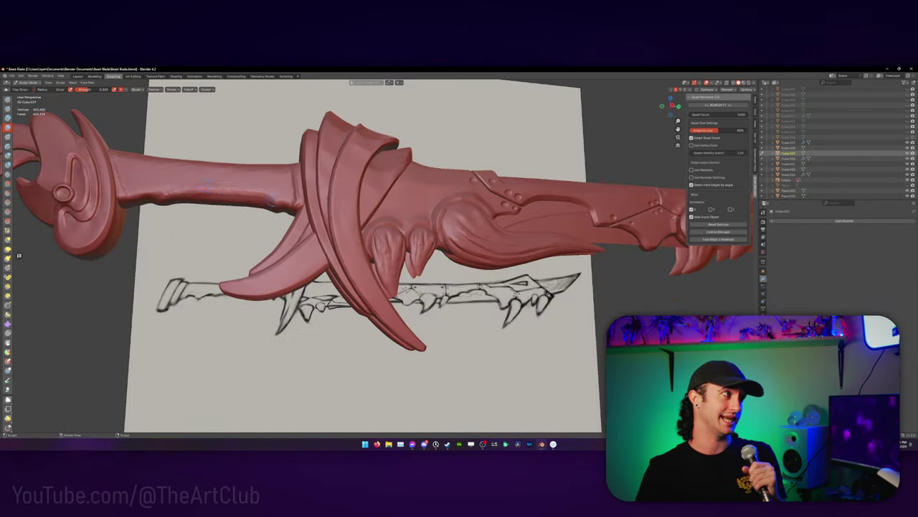
Step: Sculpt diagonal wrap folds along the handle with Clay Strips, framed by a raised band at each end
mouse_move(301, 237)
middle_mouse_down()
mouse_move(287, 215)
mouse_move(244, 229)
mouse_move(235, 249)
middle_mouse_up()
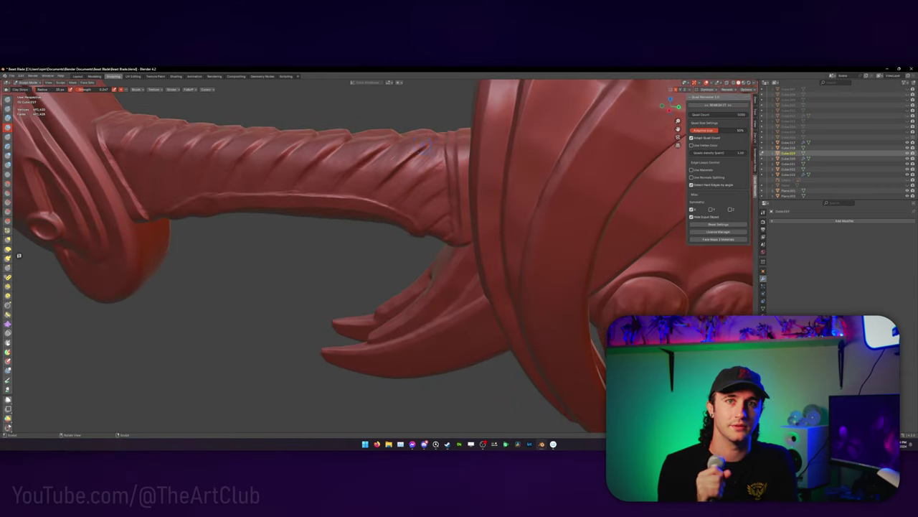
mouse_move(423, 148)
middle_mouse_down()
mouse_move(309, 164)
mouse_move(276, 181)
middle_mouse_up()
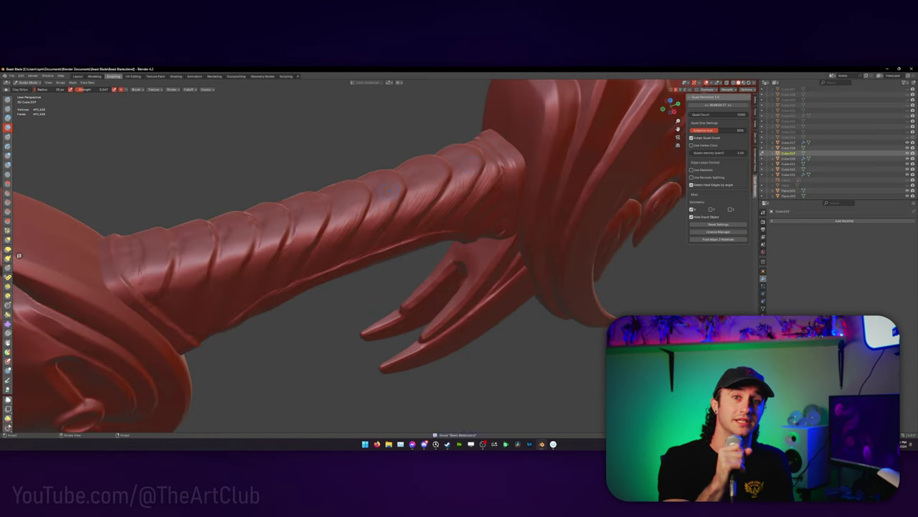
middle_click_drag(277, 181, 176, 221)
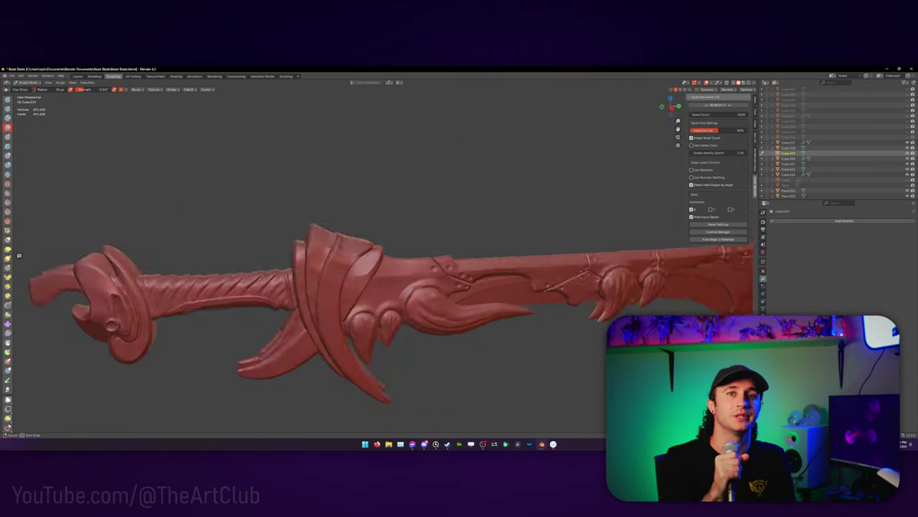
Step: Build the handle's wraps into an interlocking chevron braid with Clay Strips and isolate the handle
scroll(248, 304, "up", 5)
mouse_move(247, 305)
middle_mouse_down()
mouse_move(225, 295)
mouse_move(225, 278)
mouse_move(174, 258)
middle_mouse_up()
scroll(242, 300, "up", 3)
scroll(225, 296, "up", 2)
scroll(185, 264, "up", 2)
mouse_move(410, 367)
middle_mouse_down()
mouse_move(325, 277)
mouse_move(246, 243)
middle_mouse_up()
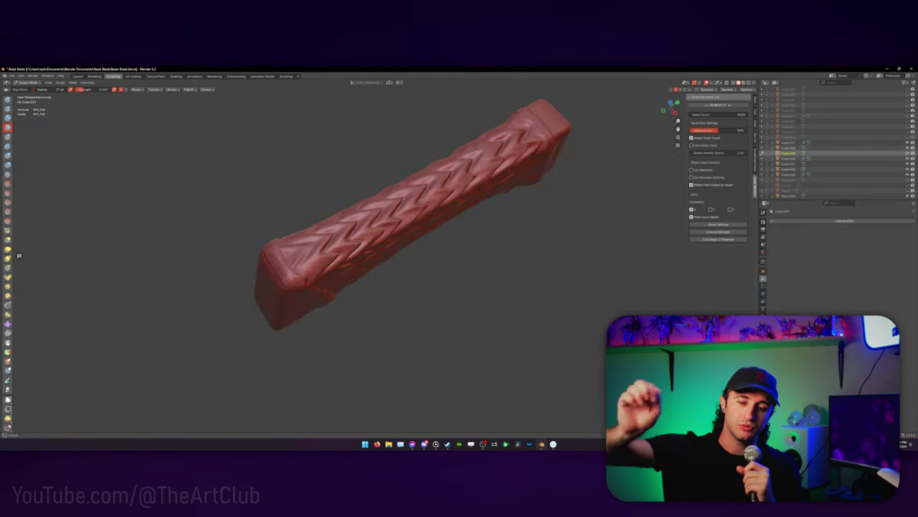
Step: Sharpen the handle's braid grooves and the pommel-side end band with Scrape, Crease and Pinch
middle_click_drag(444, 230, 410, 222)
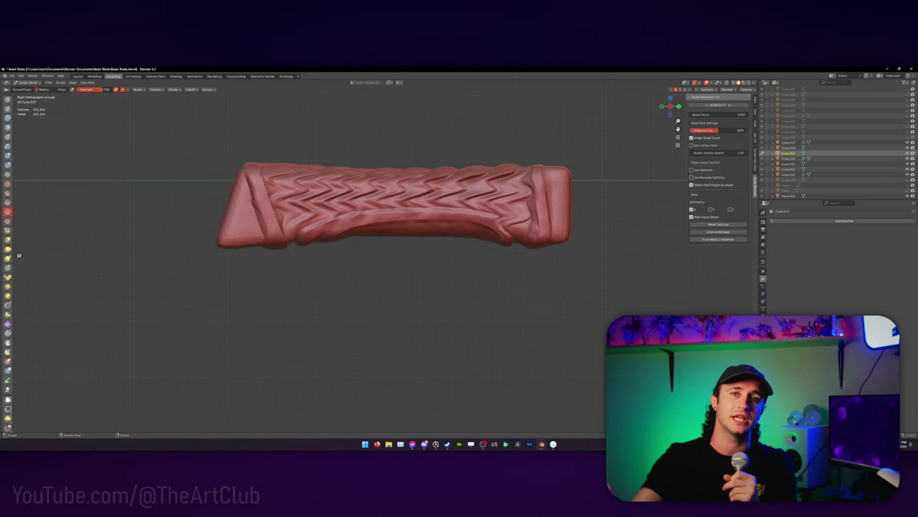
middle_click_drag(281, 228, 163, 252, "shift")
key("shift+c")
middle_click_drag(133, 204, 253, 263)
key("p")
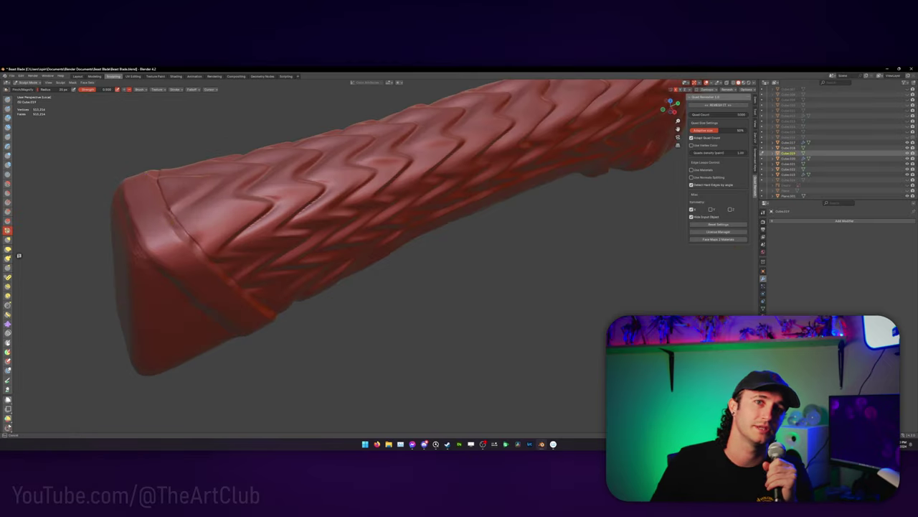
mouse_move(164, 215)
middle_mouse_down()
mouse_move(180, 154)
mouse_move(173, 176)
middle_mouse_up()
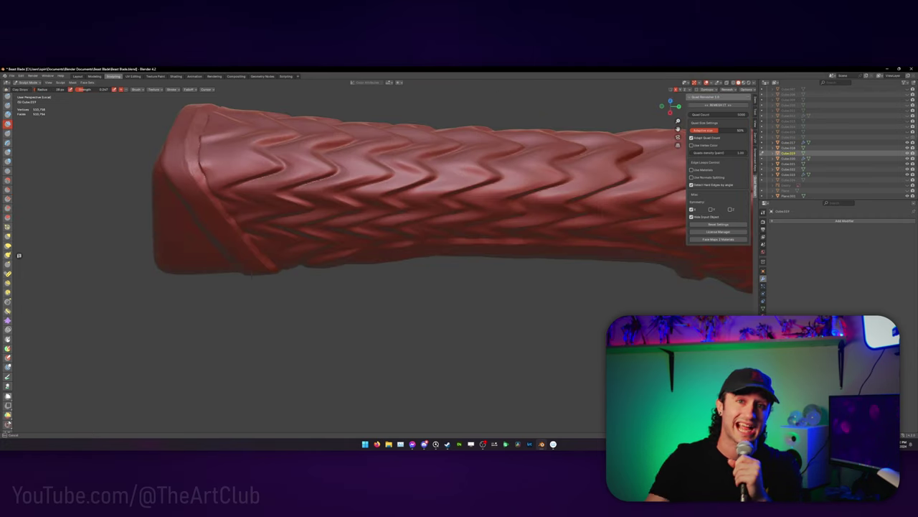
middle_click_drag(13, 216, 13, 219)
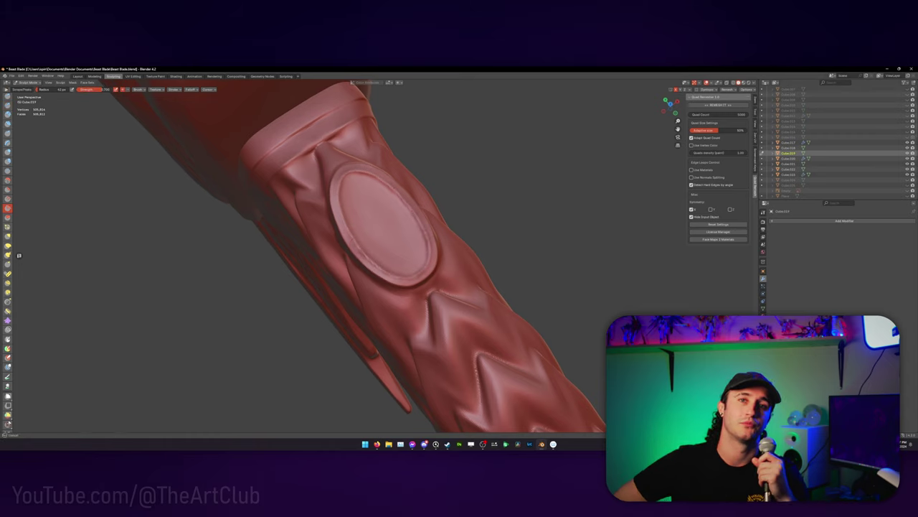
Step: Refine the oval inset on top of the handle near the guard with Flatten and Scrape, defining its rim and recessed centre
key("KP_7")
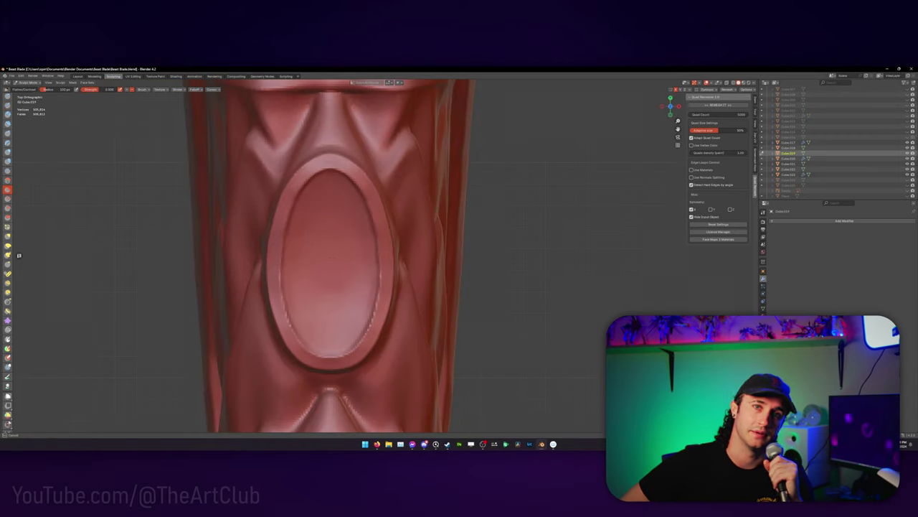
middle_click_drag(330, 259, 373, 236)
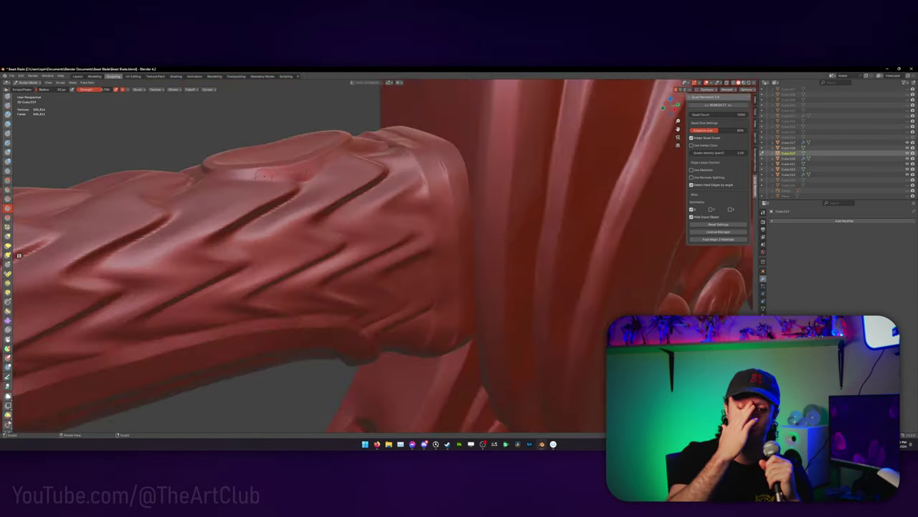
middle_click_drag(264, 175, 373, 237)
scroll(374, 237, "down", 5)
scroll(482, 267, "up", 5)
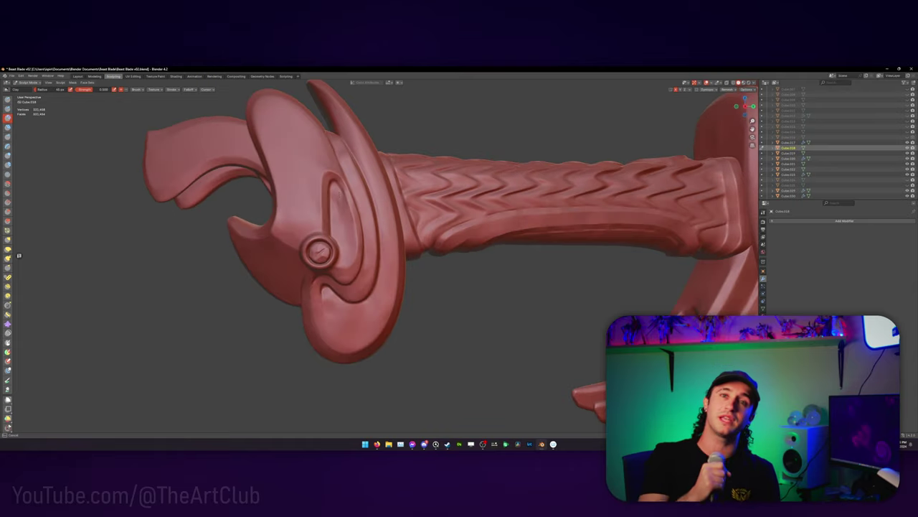
Step: Build up the centre of the pommel's round stud with the Clay brush, and select Pinch for sharpening the pommel's edges
middle_click_drag(338, 215, 340, 189)
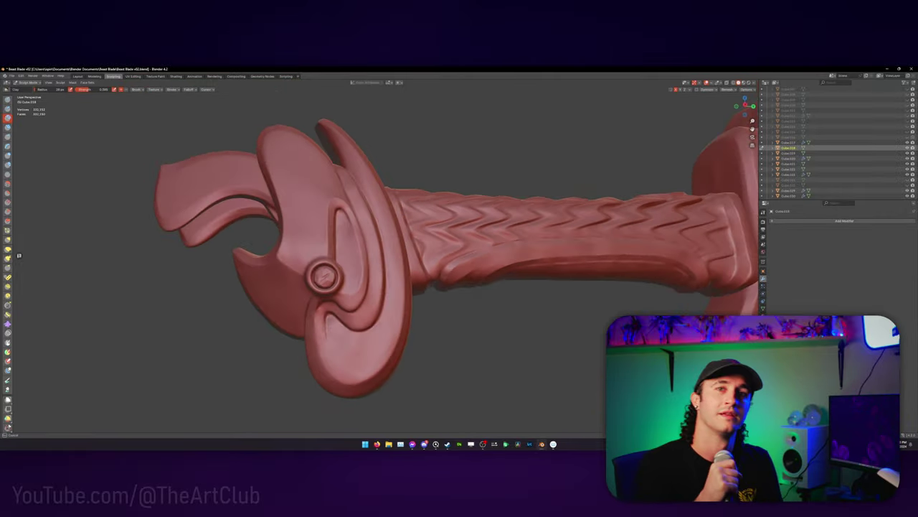
mouse_move(340, 188)
middle_mouse_down()
mouse_move(316, 183)
mouse_move(335, 172)
mouse_move(320, 184)
mouse_move(284, 185)
mouse_move(308, 184)
mouse_move(376, 354)
middle_mouse_up()
key("p")
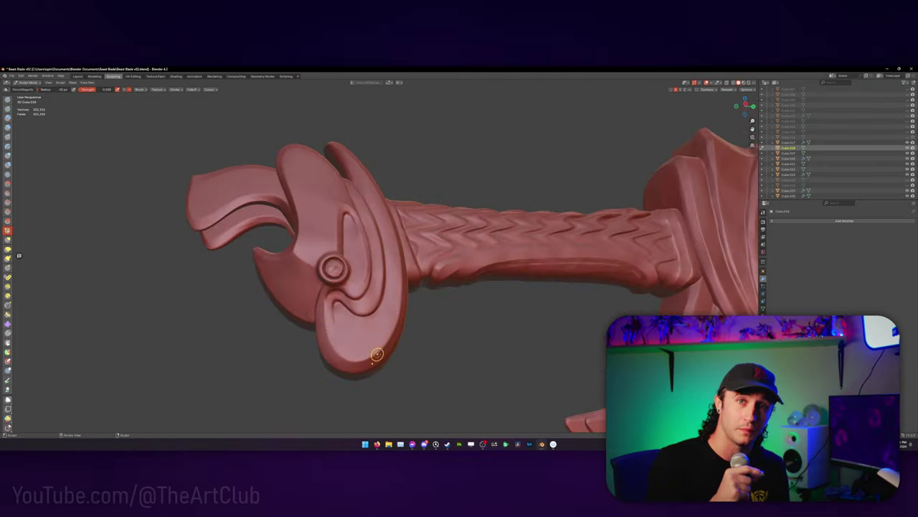